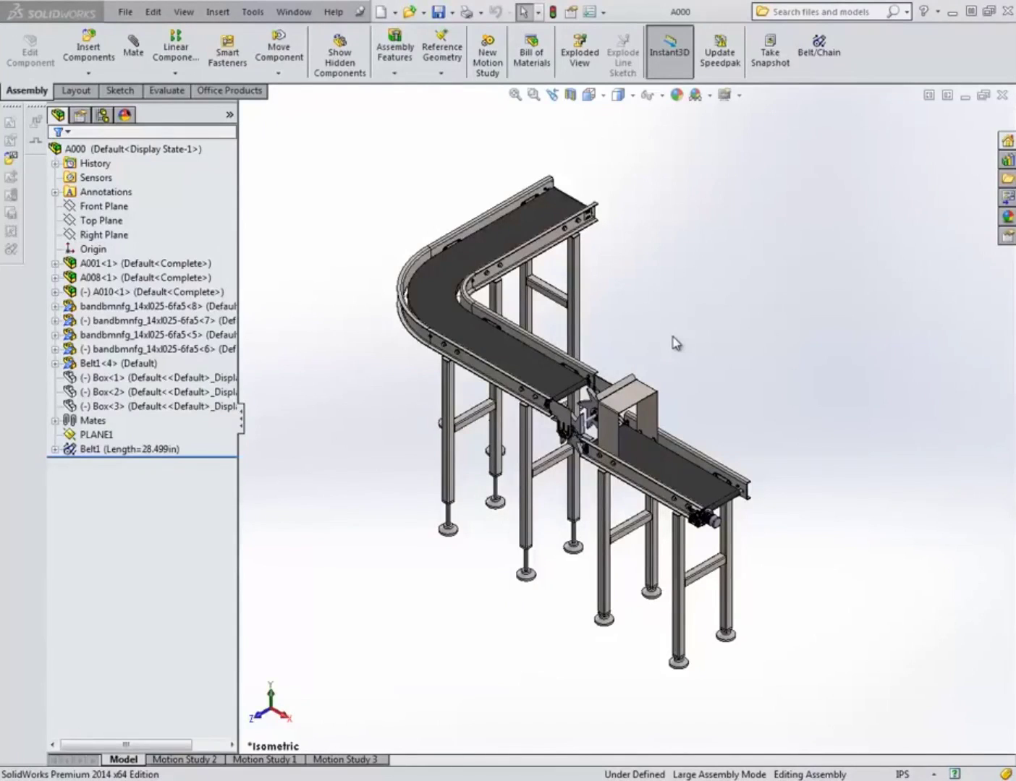
# Orbit and zoom around the conveyor assembly to inspect the gearbox, sprocket and hood.
pyautogui.click(692, 325)
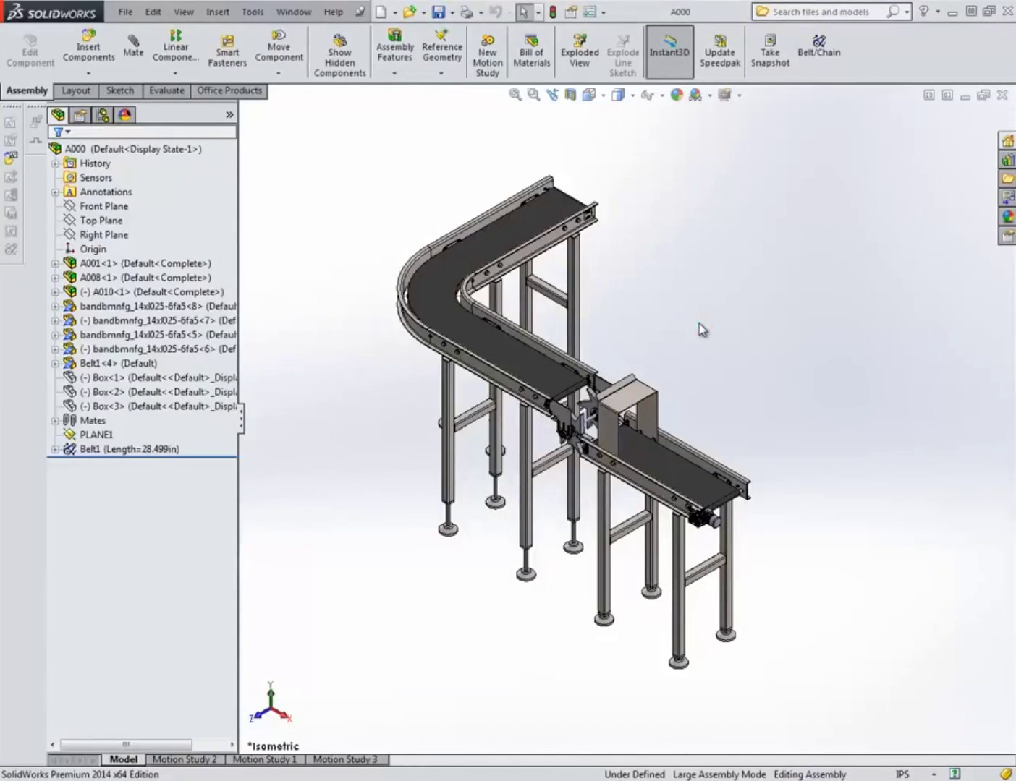
pyautogui.keyDown('ctrl'); pyautogui.moveTo(699, 326); pyautogui.dragTo(681, 349, button='middle'); pyautogui.keyUp('ctrl')
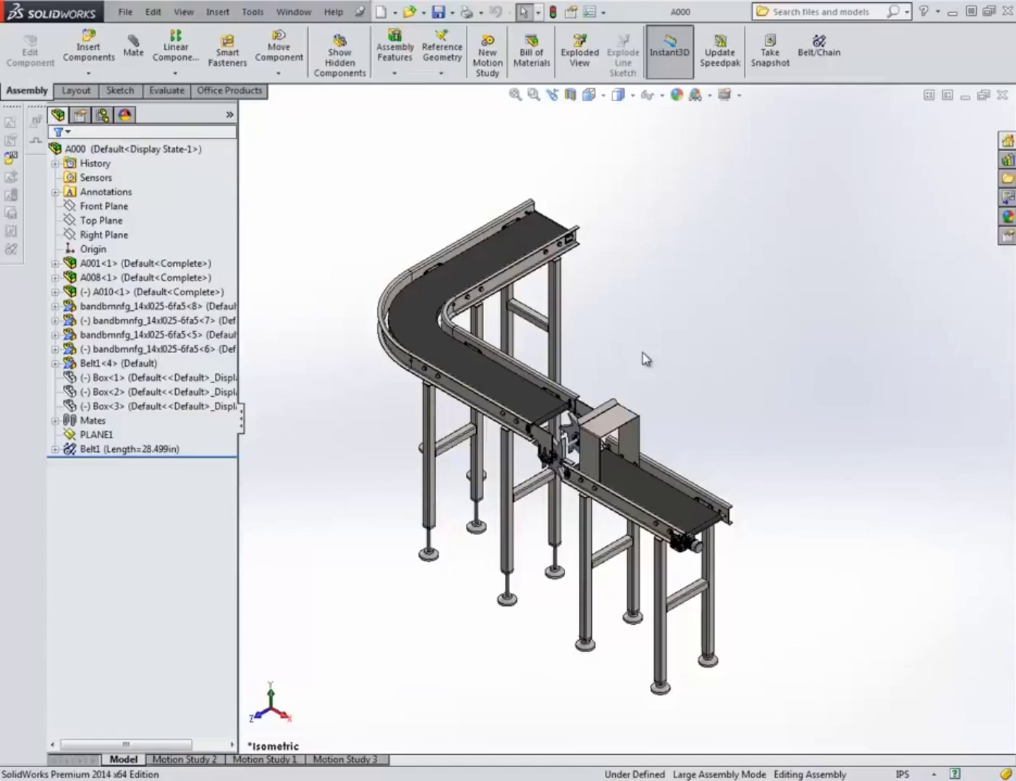
pyautogui.click(643, 354)
pyautogui.click(687, 335)
pyautogui.click(688, 337)
pyautogui.click(606, 194)
pyautogui.scroll(-3, 677, 476)
pyautogui.scroll(-10, 681, 572)
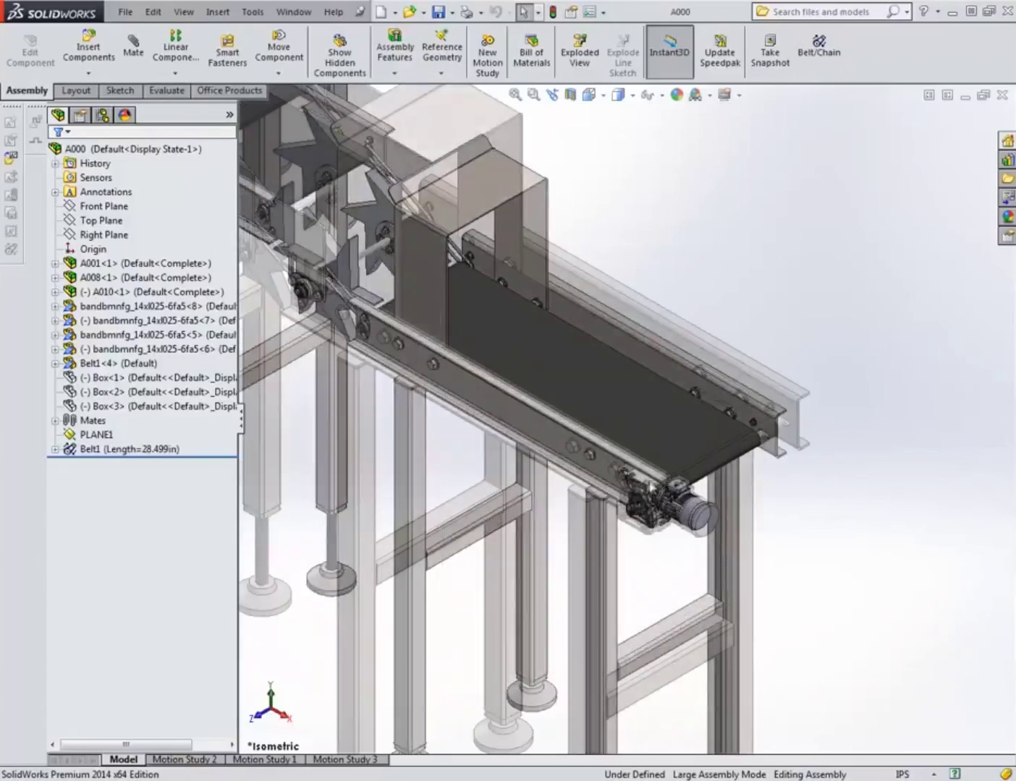
pyautogui.scroll(-1, 635, 487)
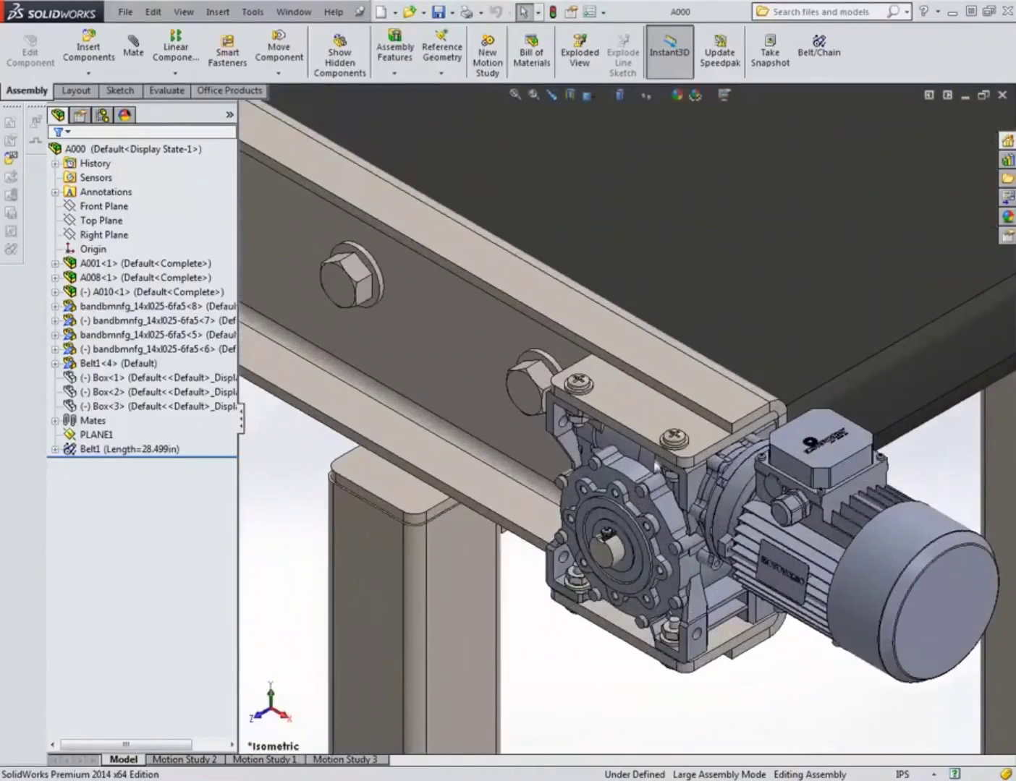
pyautogui.scroll(4, 657, 463)
pyautogui.scroll(-4, 630, 443)
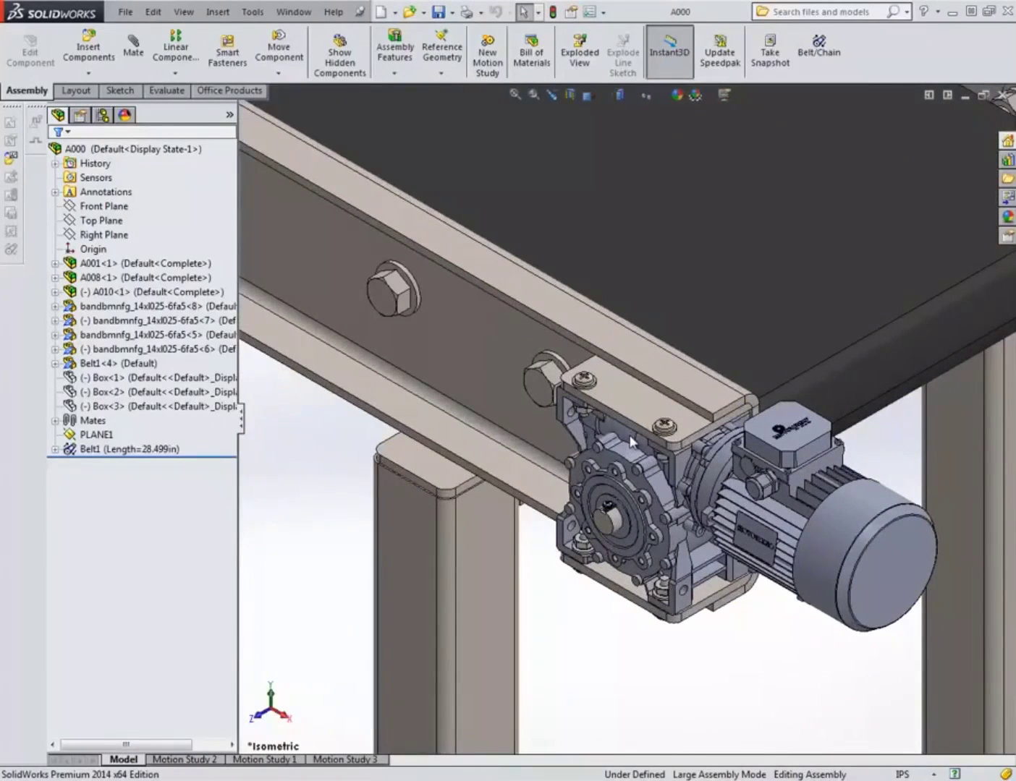
pyautogui.scroll(4, 631, 441)
pyautogui.scroll(-5, 615, 434)
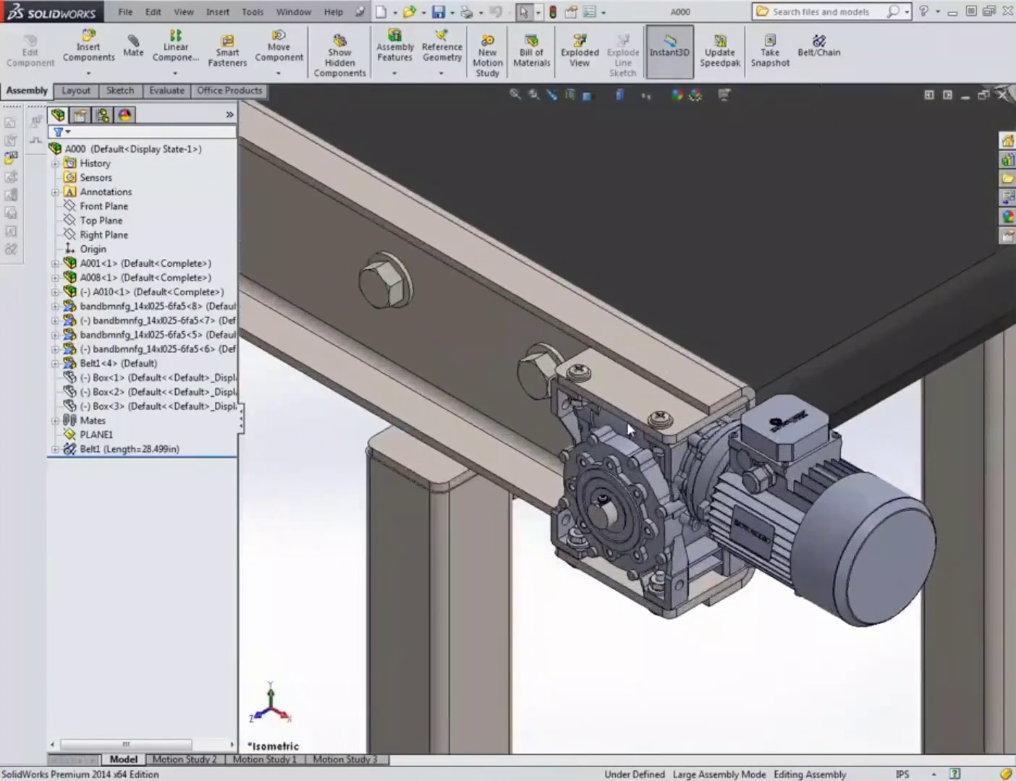
pyautogui.moveTo(615, 434); pyautogui.dragTo(659, 406, button='middle')
pyautogui.scroll(4, 659, 406)
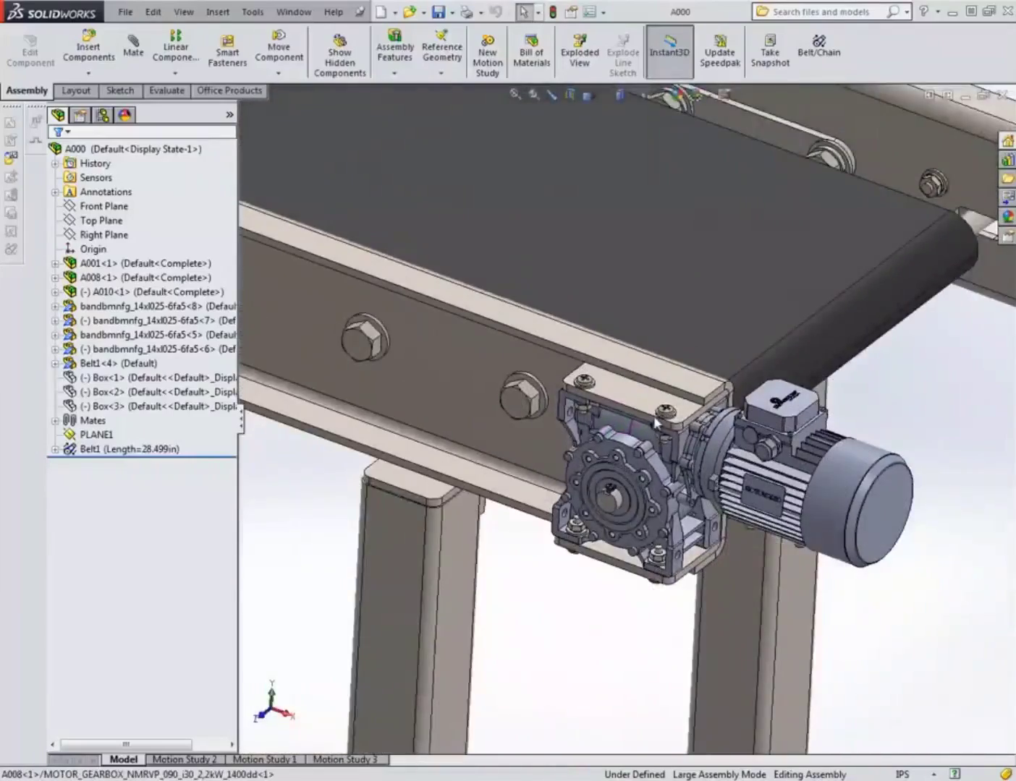
pyautogui.scroll(-4, 659, 433)
pyautogui.scroll(3, 660, 434)
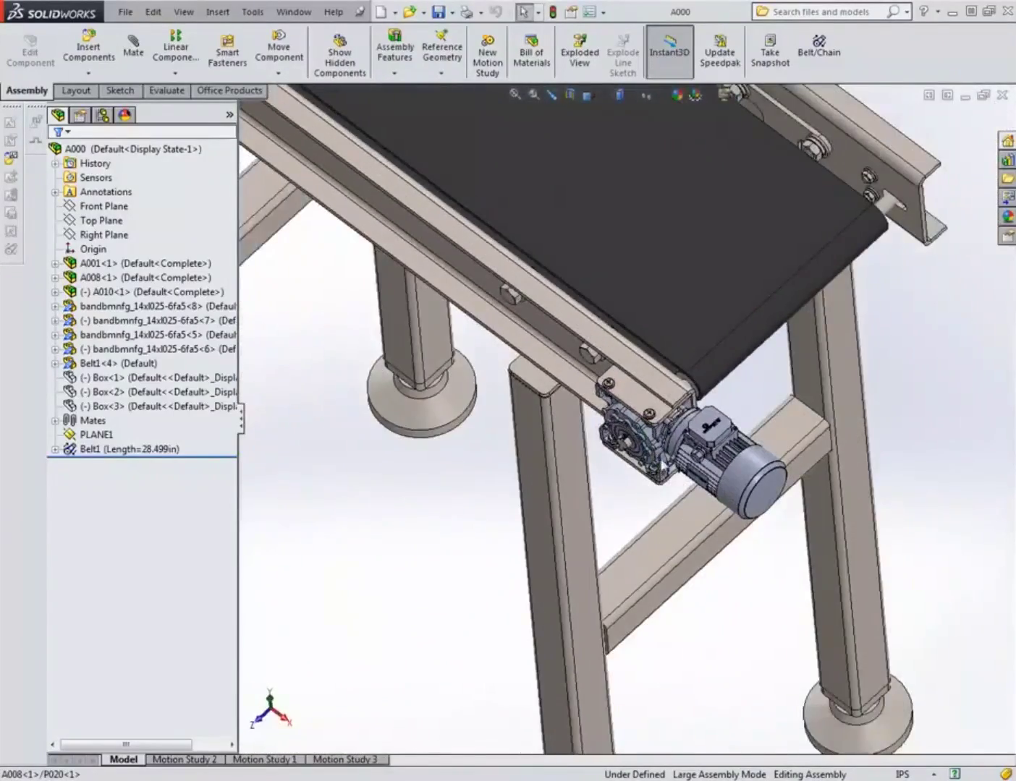
pyautogui.scroll(-3, 662, 428)
pyautogui.scroll(2, 664, 423)
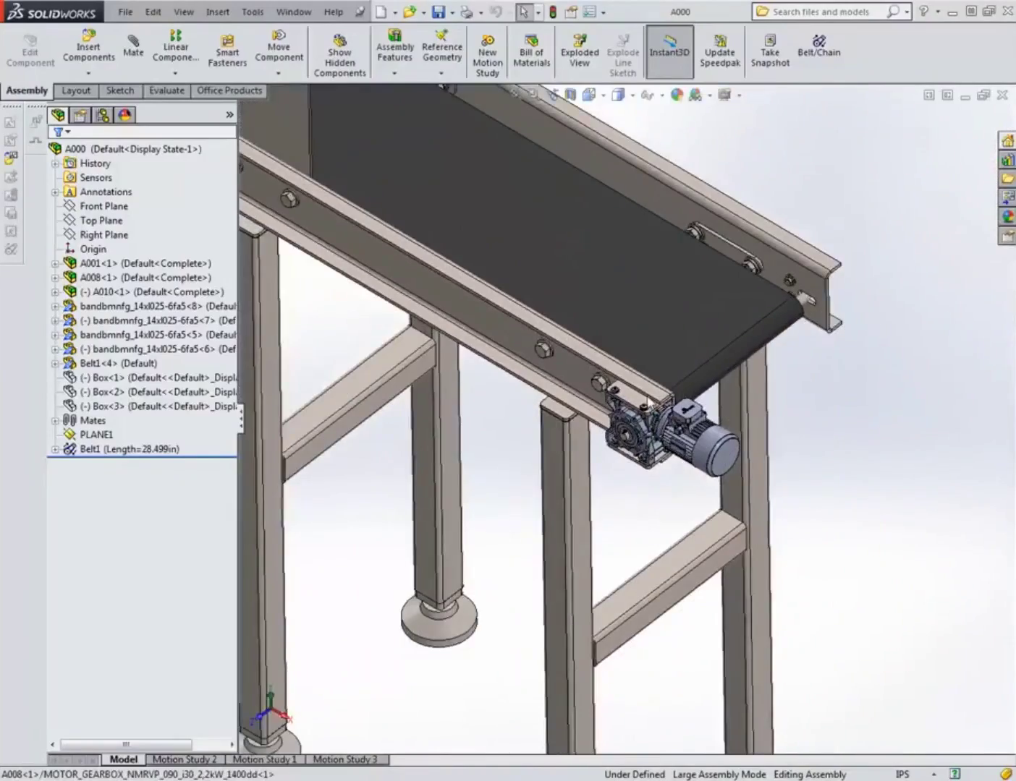
pyautogui.scroll(-6, 637, 416)
pyautogui.scroll(6, 621, 409)
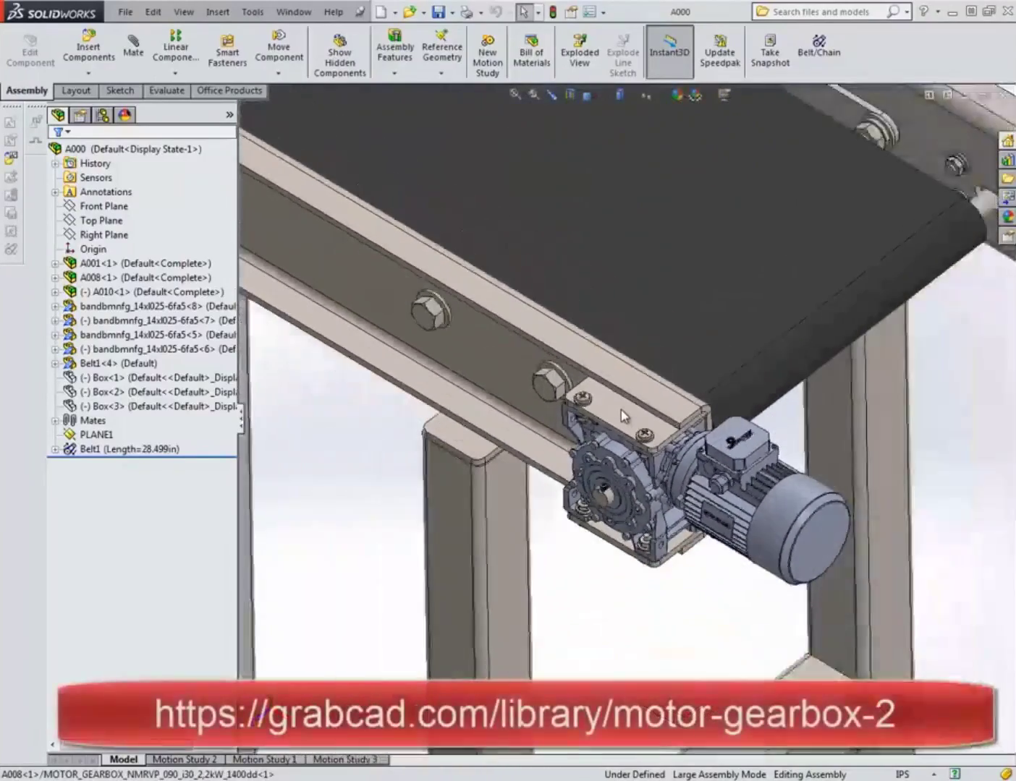
pyautogui.scroll(4, 600, 383)
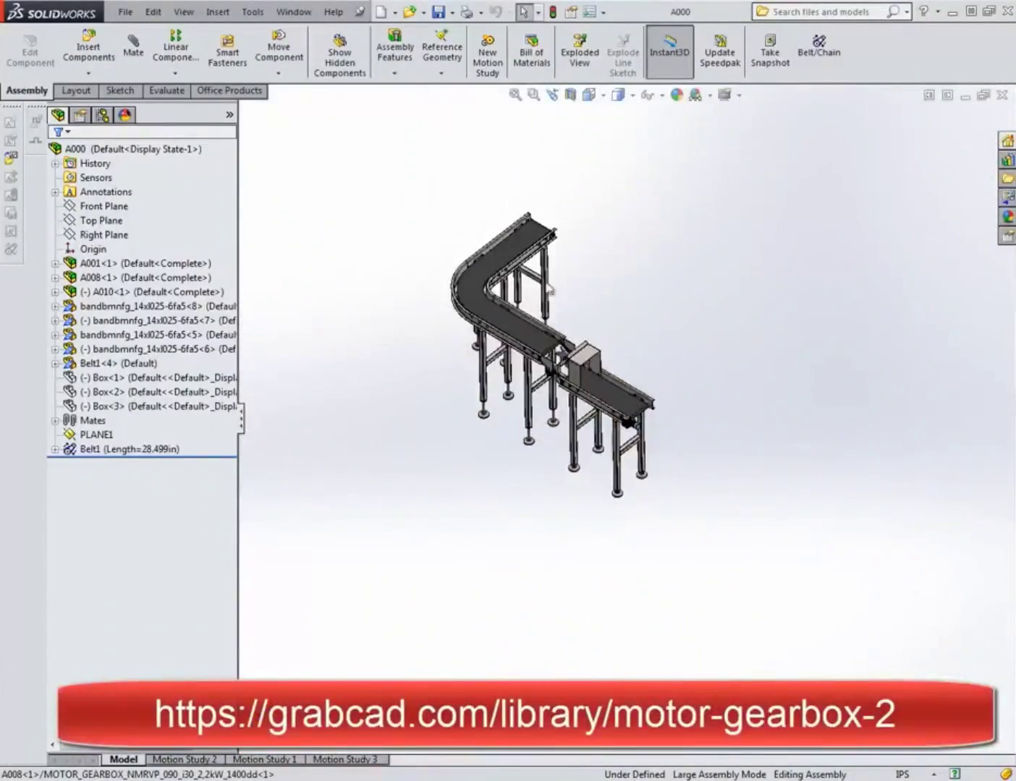
pyautogui.scroll(-3, 577, 357)
pyautogui.moveTo(577, 358); pyautogui.dragTo(561, 258, button='middle')
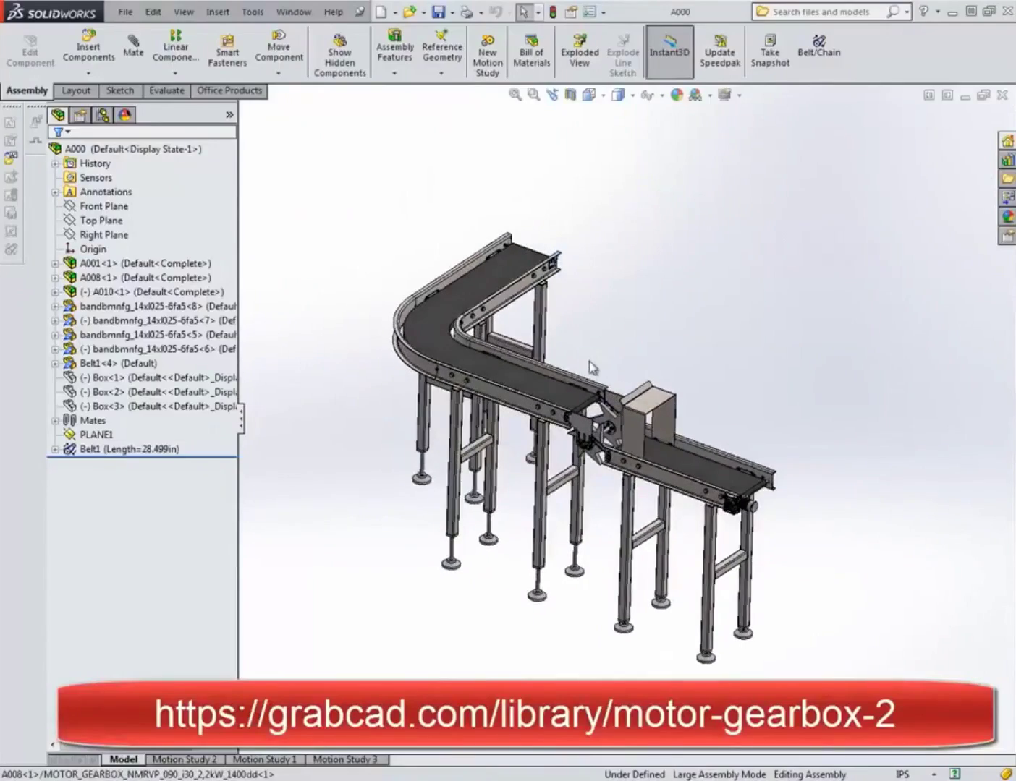
pyautogui.moveTo(593, 368); pyautogui.dragTo(618, 373, button='middle')
pyautogui.scroll(-5, 622, 391)
pyautogui.scroll(5, 636, 402)
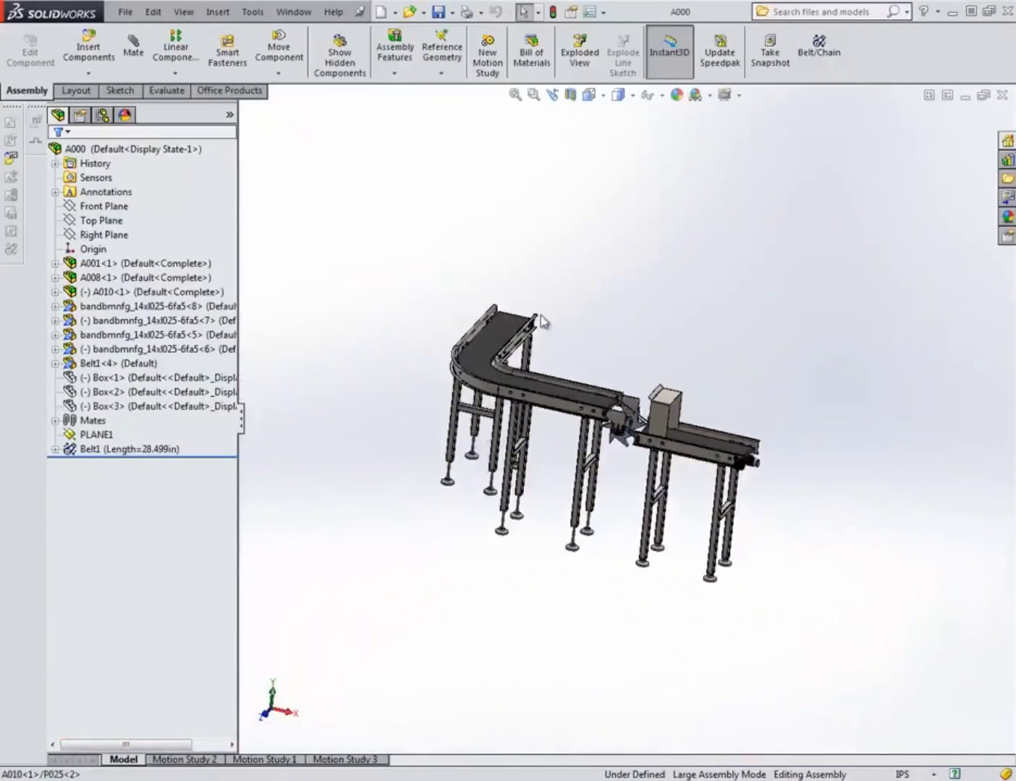
pyautogui.scroll(-4, 532, 322)
pyautogui.scroll(2, 519, 314)
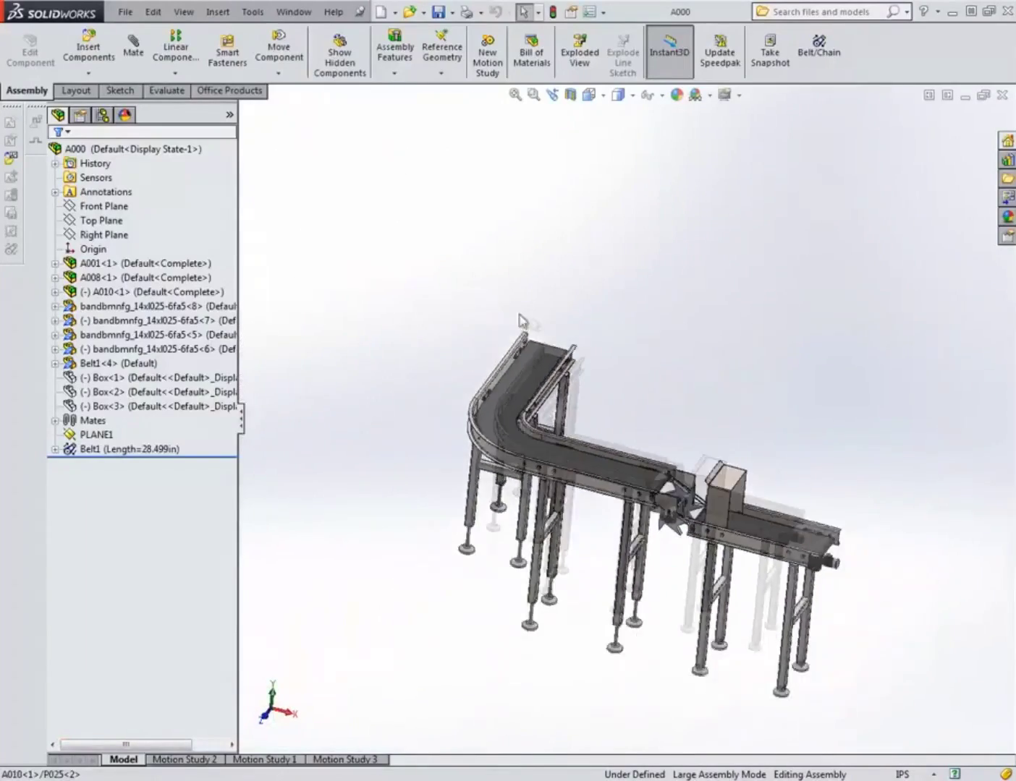
pyautogui.moveTo(518, 313); pyautogui.dragTo(746, 502, button='middle')
pyautogui.scroll(-2, 746, 503)
pyautogui.scroll(-2, 806, 530)
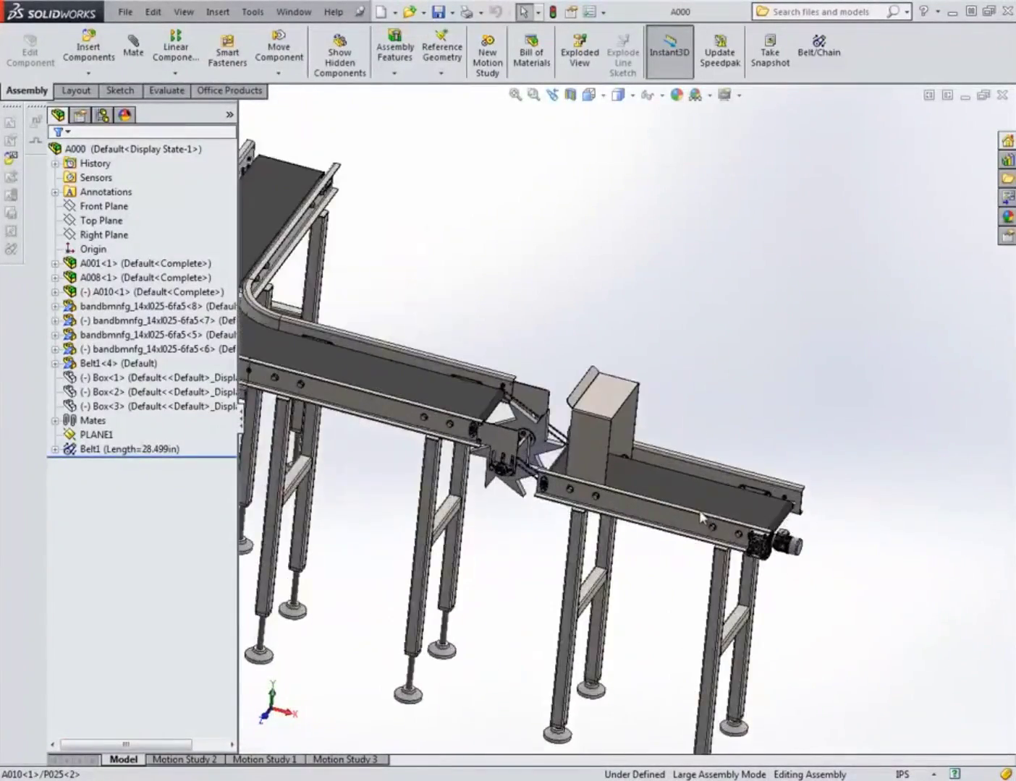
pyautogui.scroll(3, 805, 529)
pyautogui.moveTo(806, 530); pyautogui.dragTo(626, 478, button='middle')
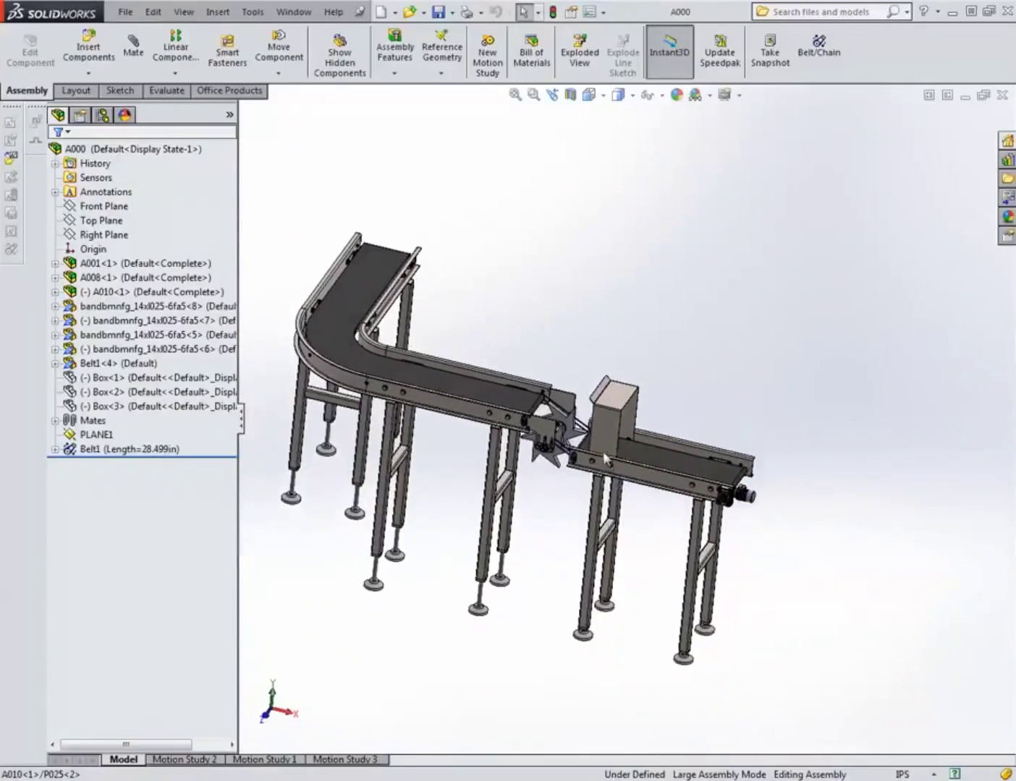
pyautogui.scroll(-6, 587, 446)
pyautogui.moveTo(585, 439); pyautogui.dragTo(576, 470, button='middle')
pyautogui.scroll(-3, 541, 360)
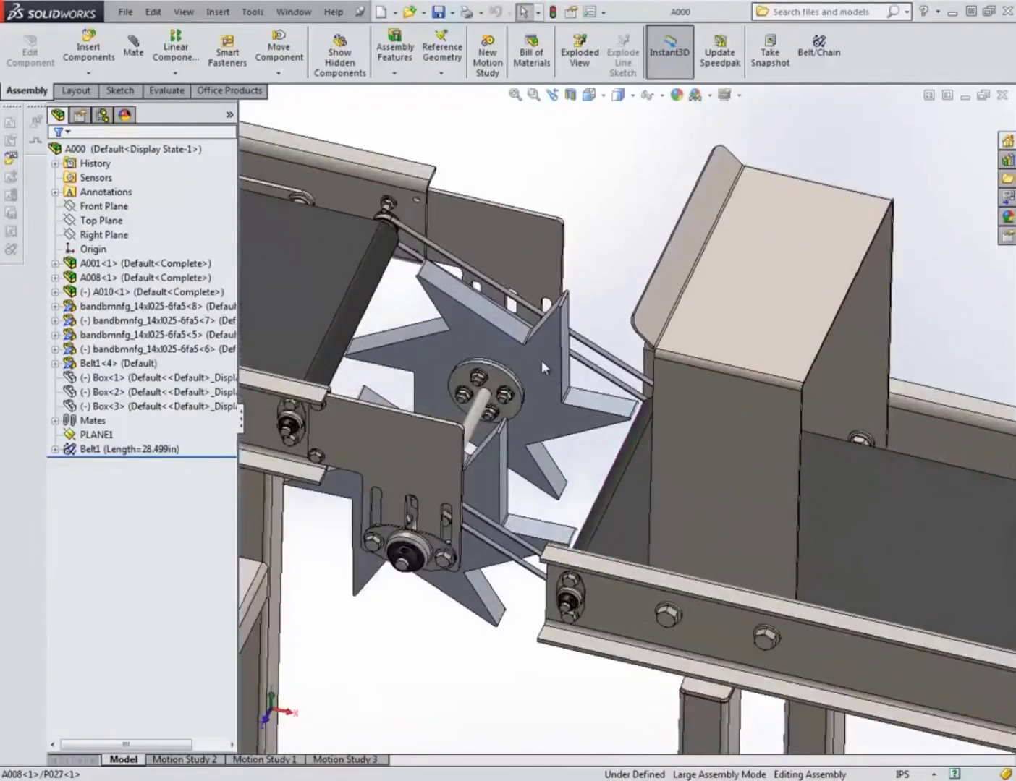
pyautogui.scroll(4, 542, 360)
pyautogui.scroll(4, 572, 408)
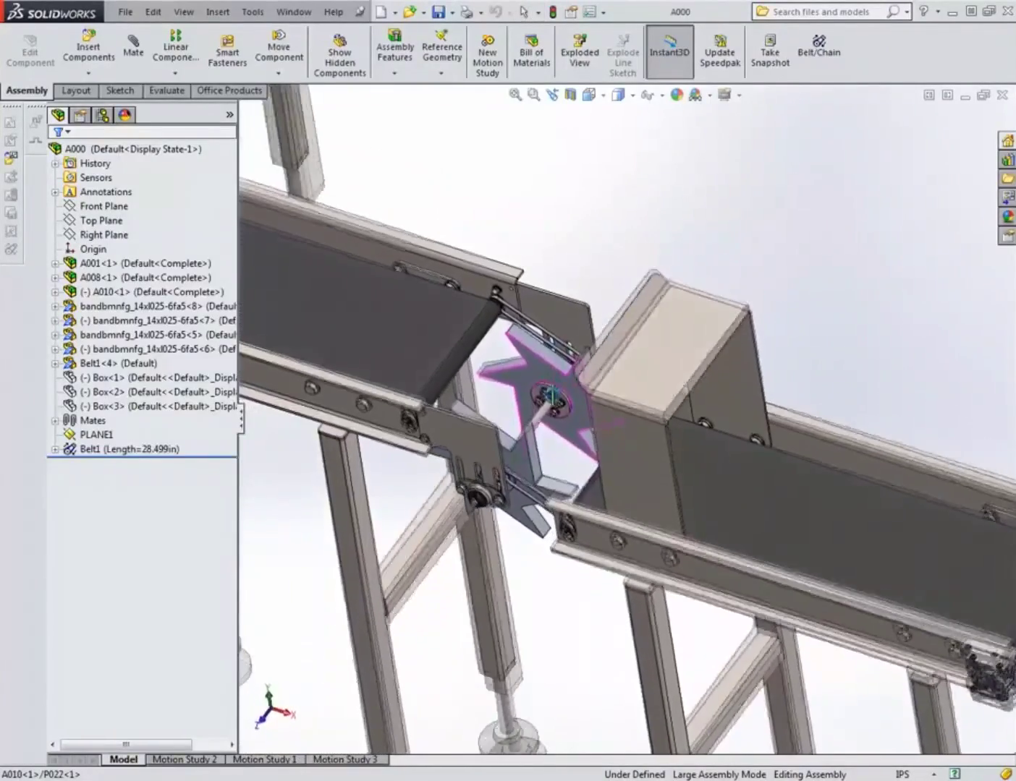
pyautogui.scroll(-6, 575, 412)
pyautogui.moveTo(586, 378); pyautogui.dragTo(590, 370, button='middle')
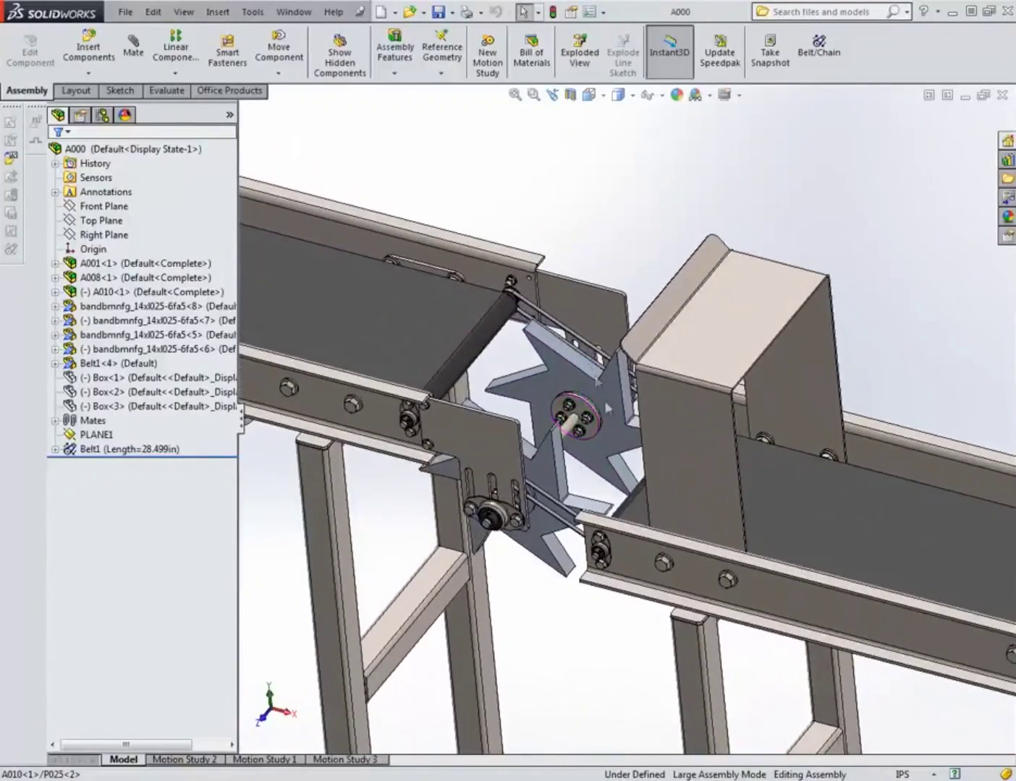
pyautogui.scroll(5, 627, 408)
pyautogui.scroll(-2, 565, 367)
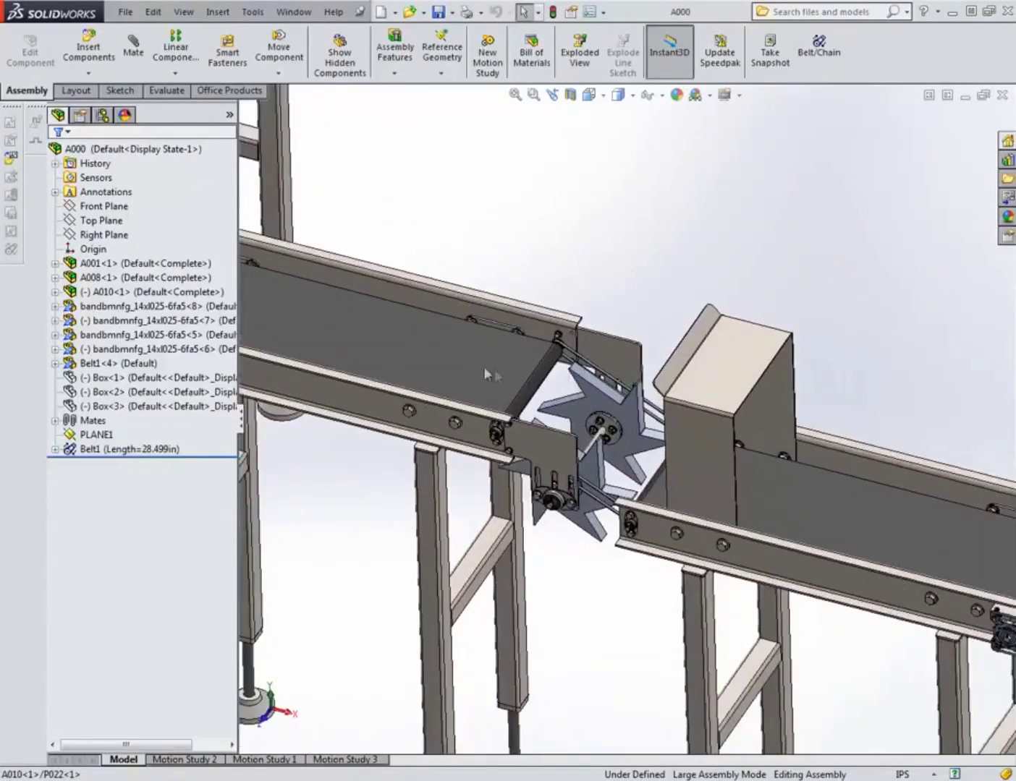
pyautogui.moveTo(660, 480); pyautogui.dragTo(675, 457, button='middle')
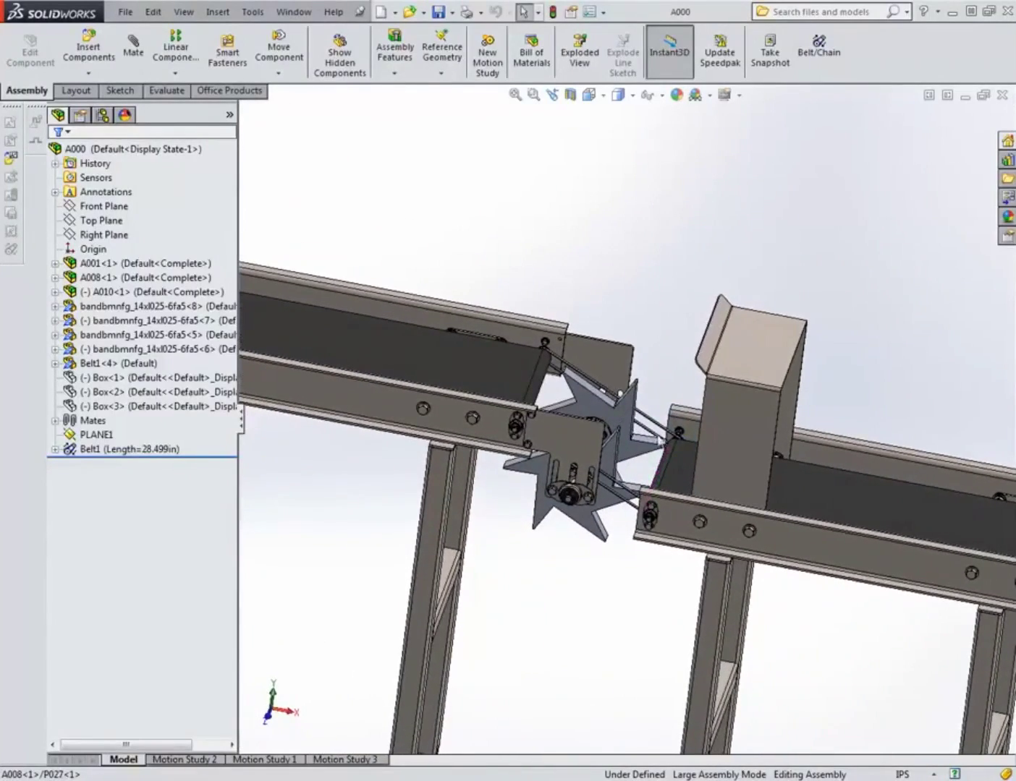
pyautogui.scroll(-4, 688, 445)
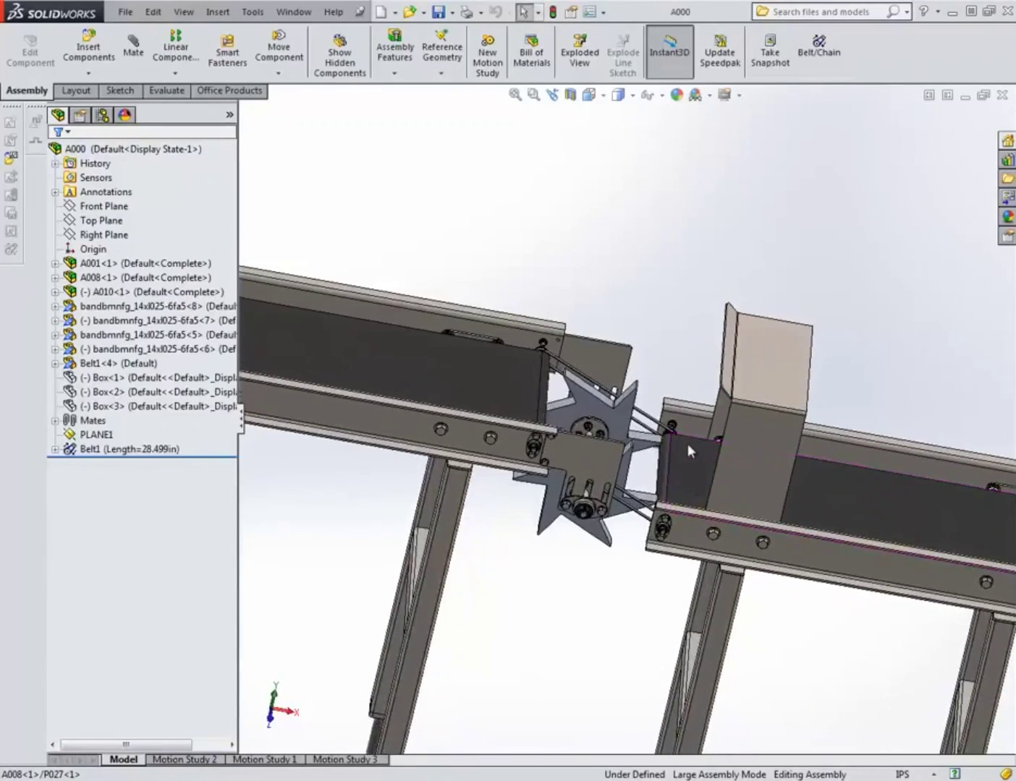
pyautogui.scroll(4, 692, 444)
pyautogui.moveTo(655, 470); pyautogui.dragTo(642, 453, button='middle')
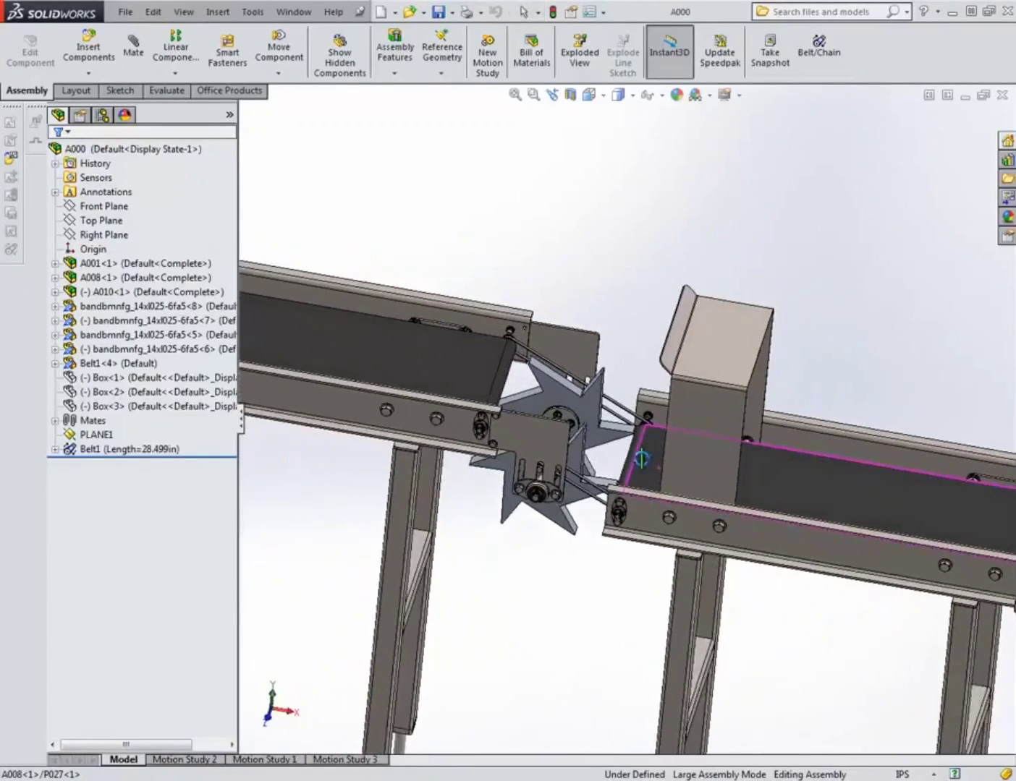
pyautogui.scroll(5, 614, 329)
pyautogui.moveTo(601, 306); pyautogui.dragTo(599, 398, button='middle')
pyautogui.scroll(-10, 599, 398)
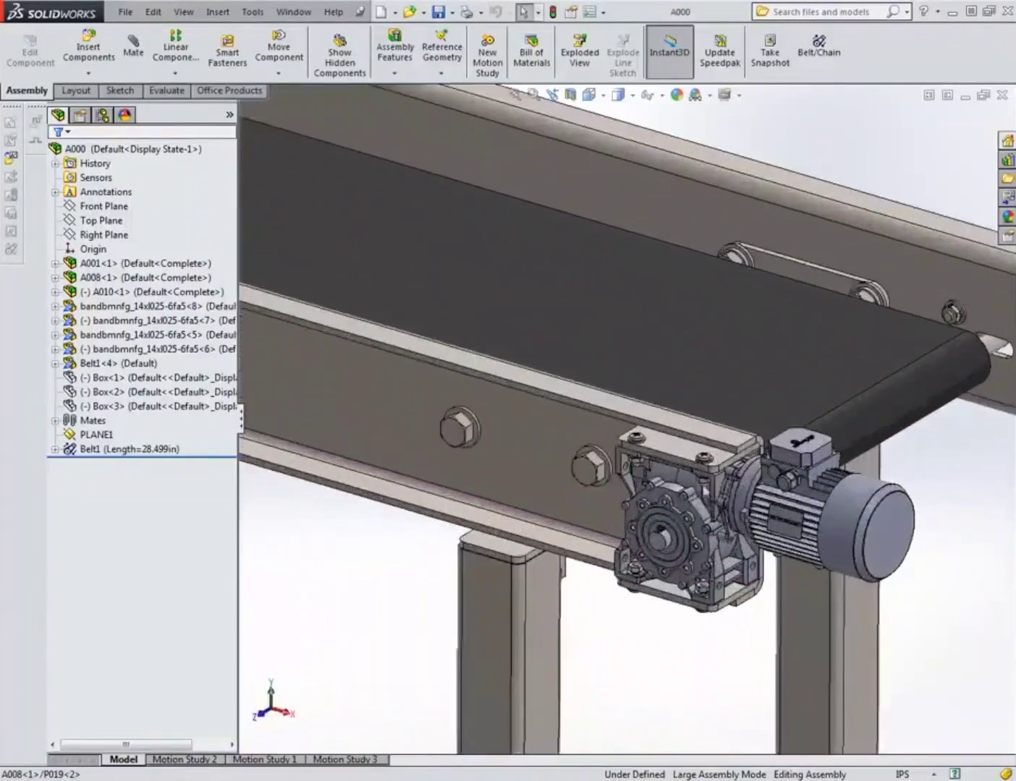
# Open the MOTOR_GEARBOX component as its own part, fitted to the view.
pyautogui.click(673, 476)
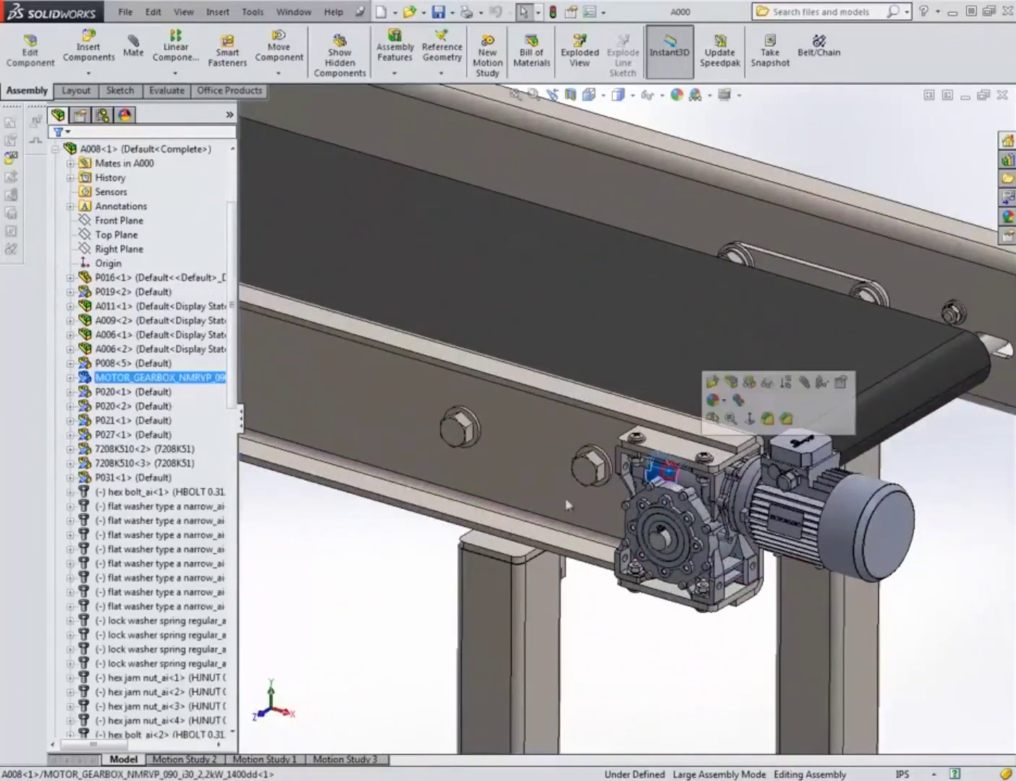
pyautogui.click(116, 378)
pyautogui.scroll(5, 507, 434)
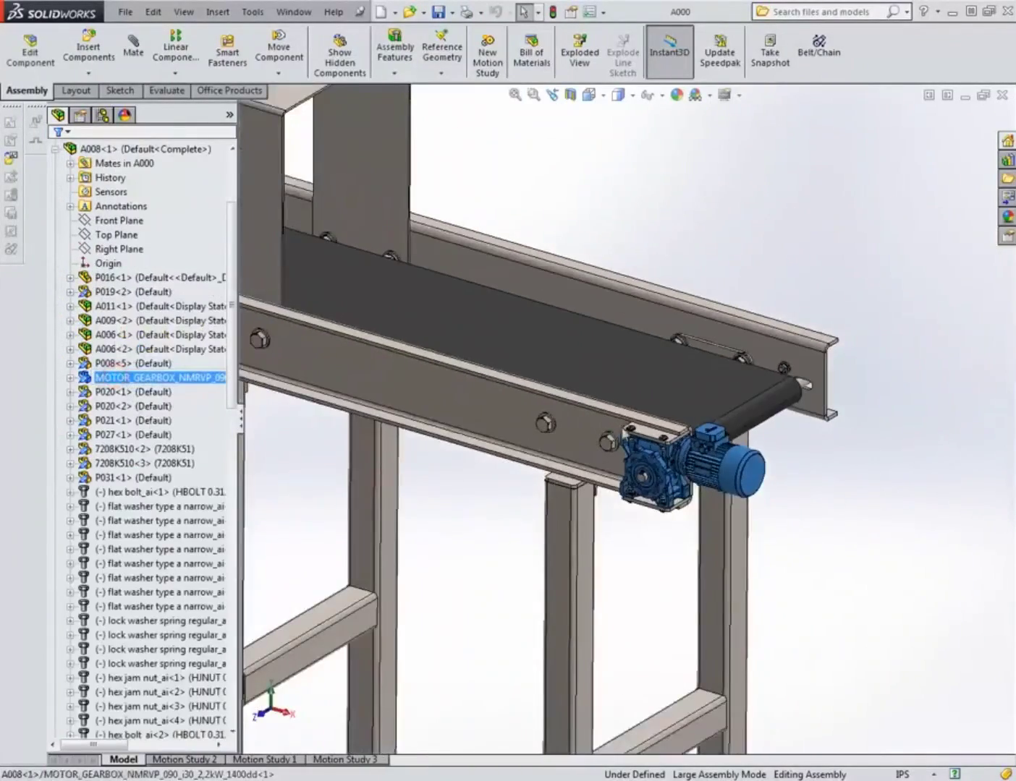
pyautogui.scroll(-5, 506, 434)
pyautogui.click(145, 391)
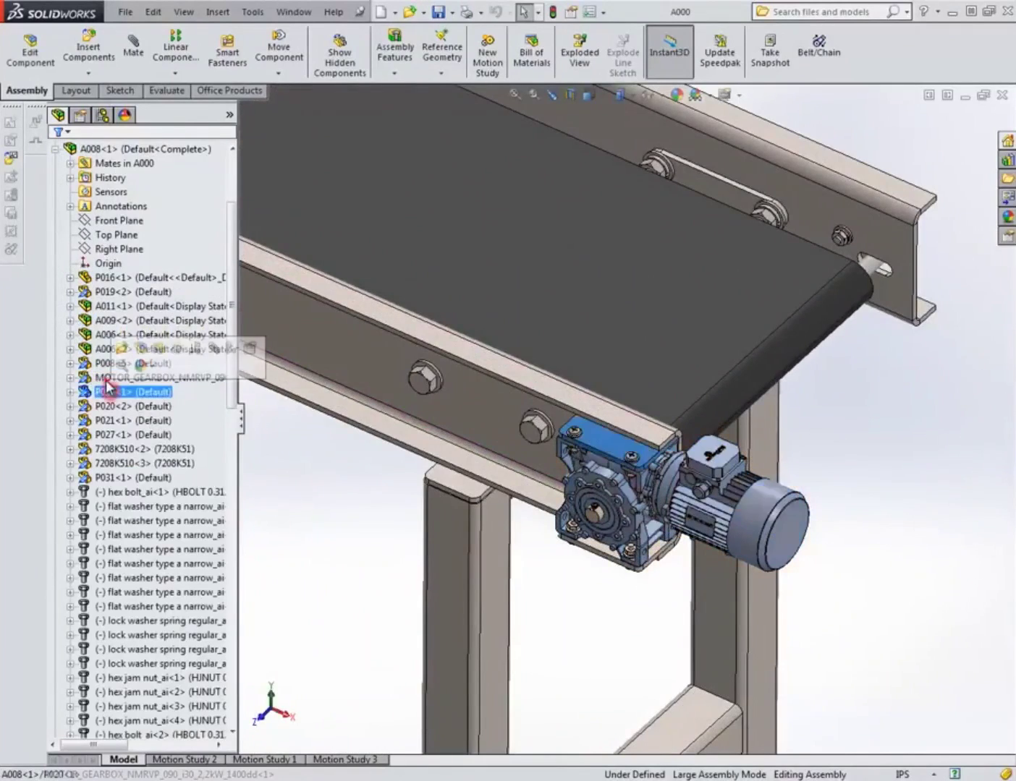
pyautogui.click(138, 377)
pyautogui.click(114, 331)
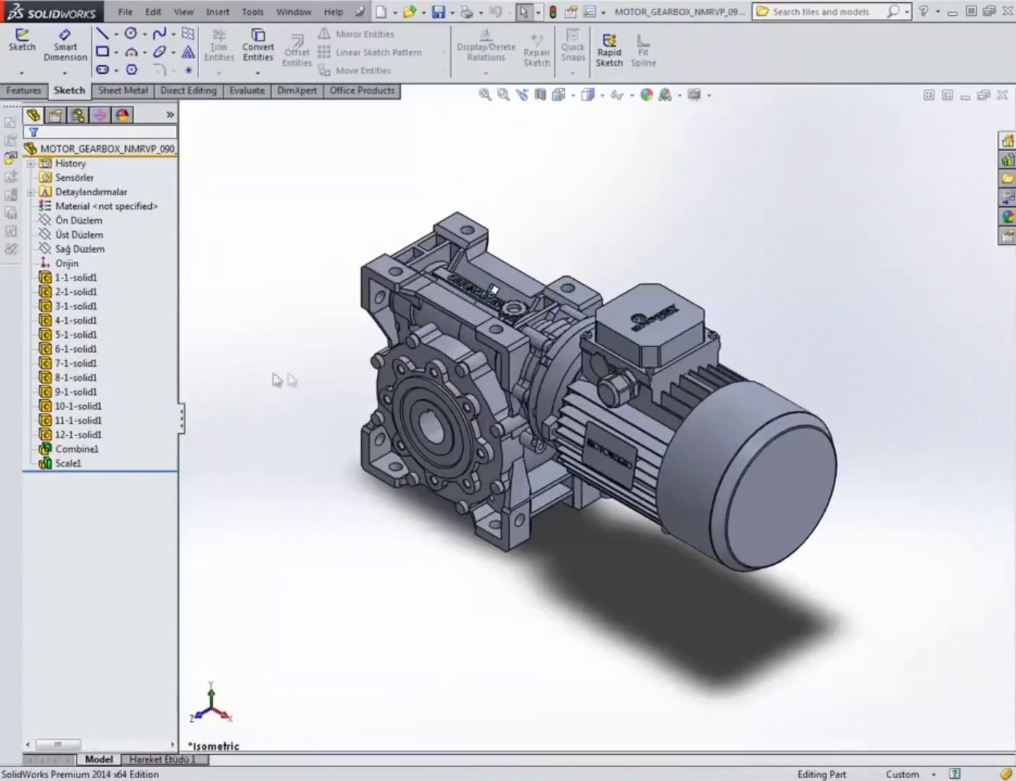
pyautogui.click(547, 205)
pyautogui.scroll(3, 551, 249)
pyautogui.scroll(-3, 614, 340)
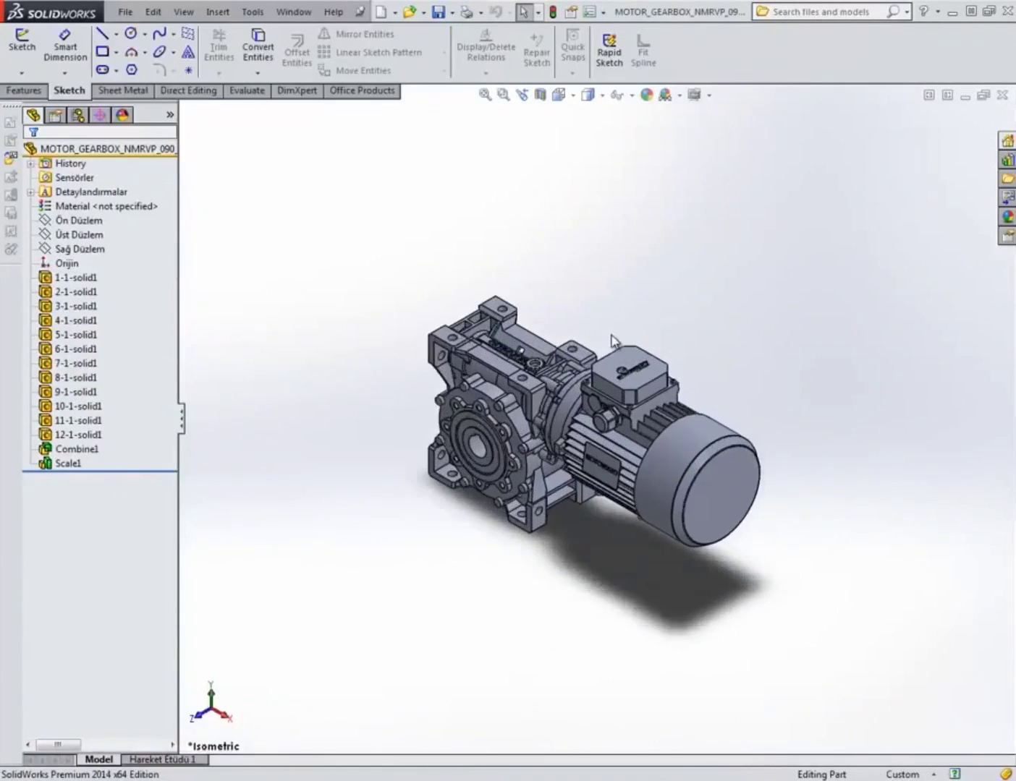
pyautogui.click(617, 284)
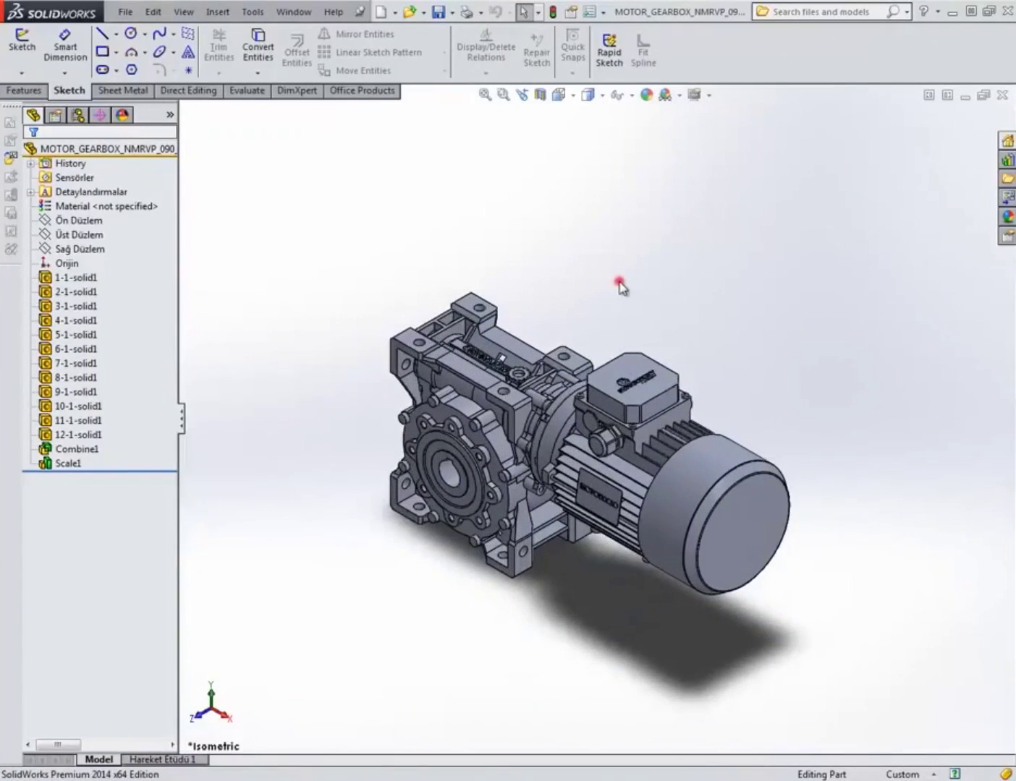
pyautogui.press('f')
# Review the Combine1 feature's combined bodies and cancel without changes.
pyautogui.click(64, 449)
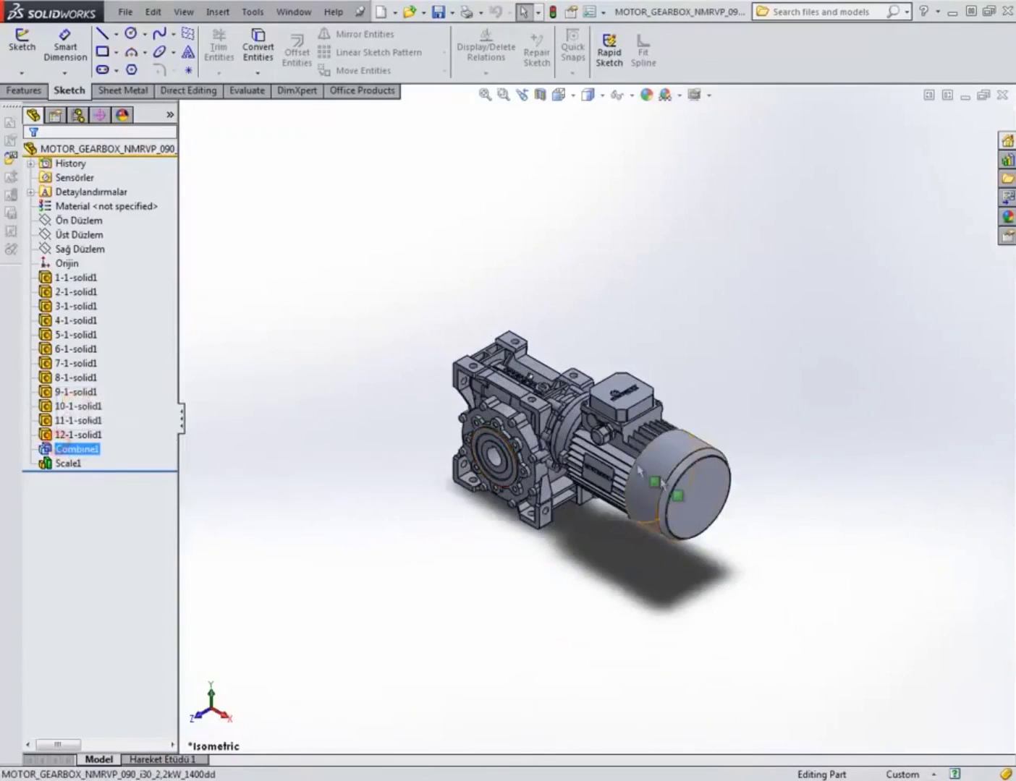
pyautogui.press('f')
pyautogui.rightClick(78, 449)
pyautogui.click(91, 408)
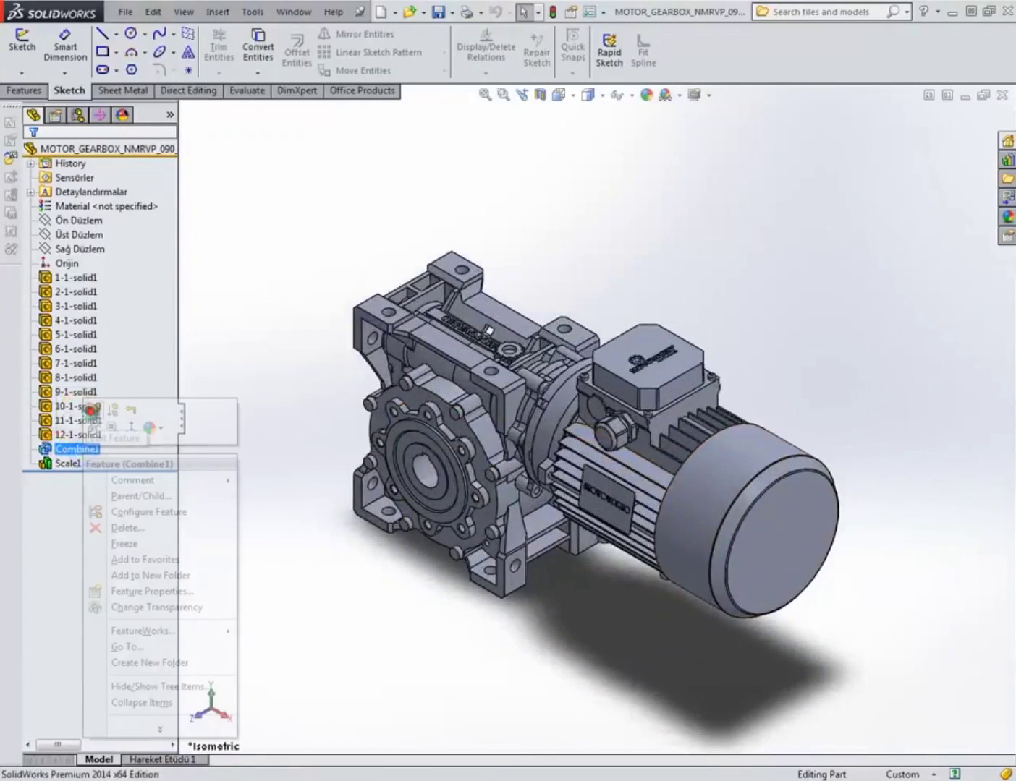
pyautogui.scroll(-5, 374, 335)
pyautogui.scroll(5, 381, 348)
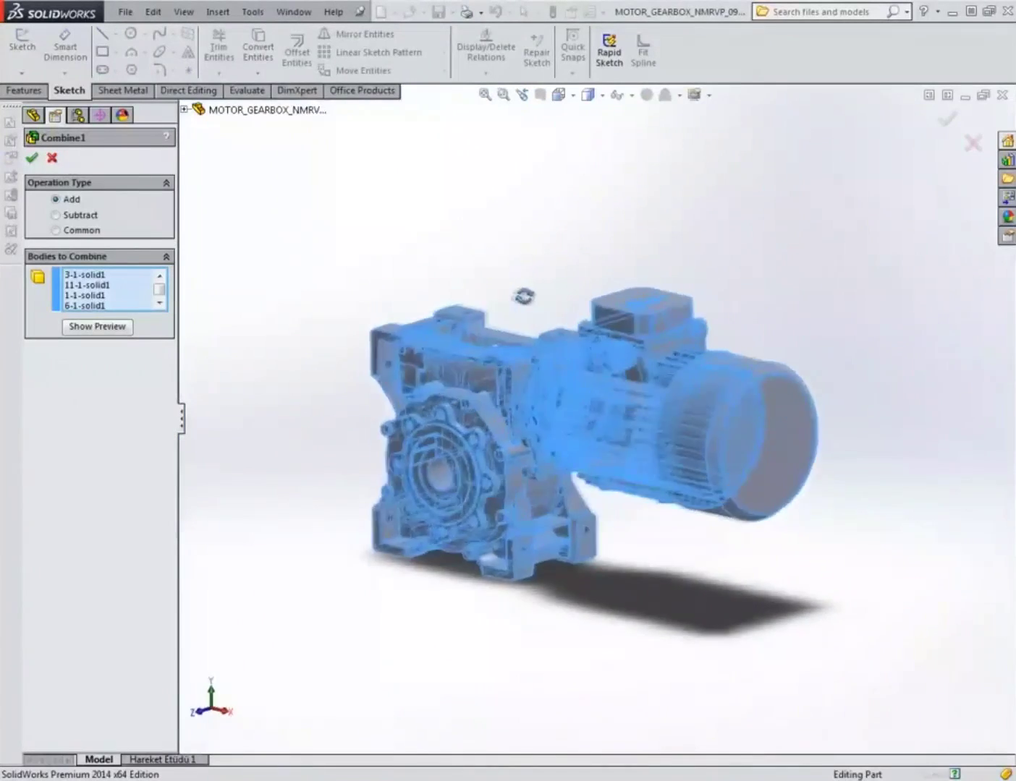
pyautogui.moveTo(524, 296); pyautogui.dragTo(546, 353, button='middle')
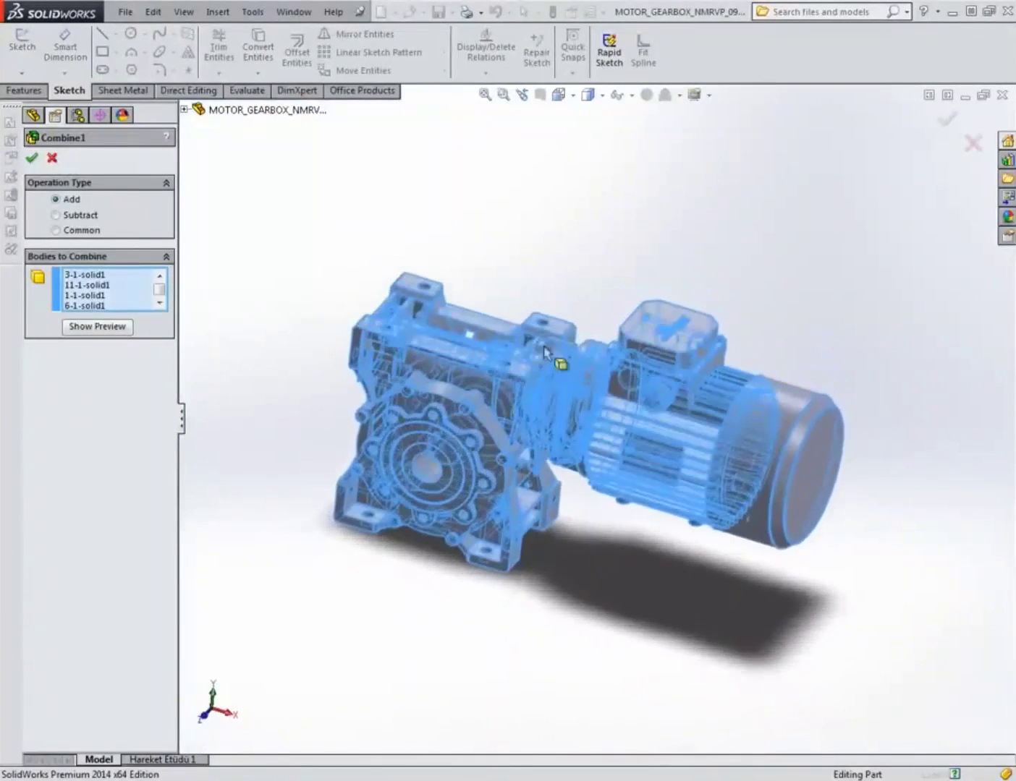
pyautogui.click(52, 160)
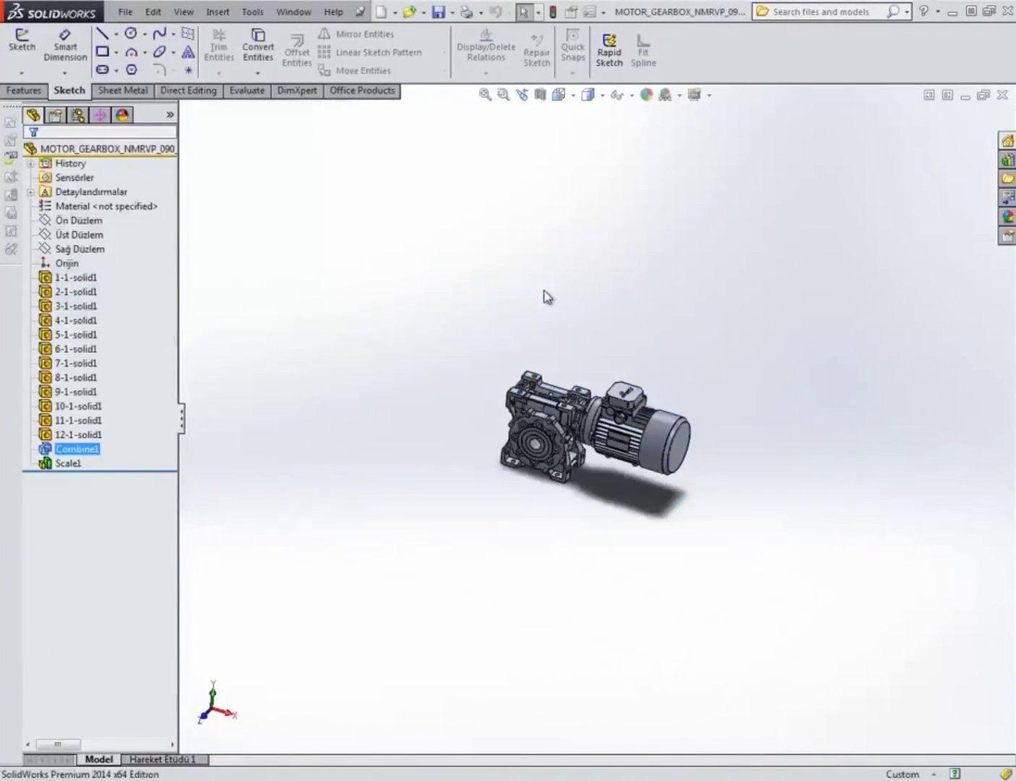
# Select the Scale1 feature in the gearbox's feature tree.
pyautogui.click(546, 296)
pyautogui.click(69, 463)
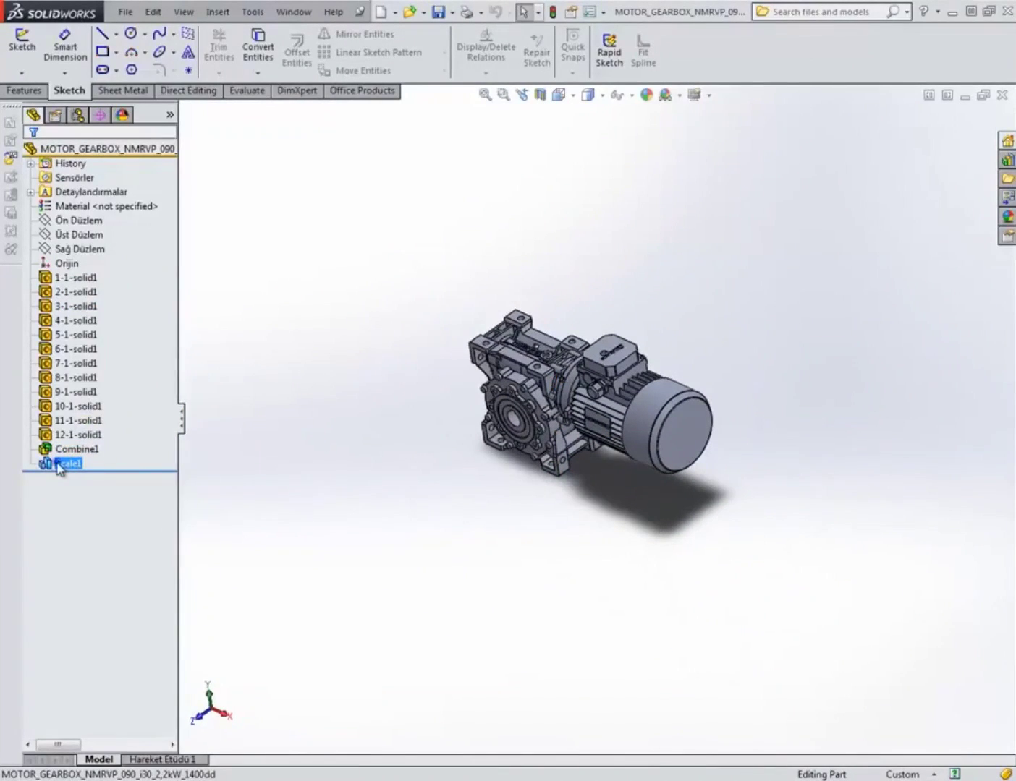
pyautogui.rightClick(58, 467)
# Accept Scale1 unchanged as a uniform 0.372773642 scale about the centroid.
pyautogui.click(83, 425)
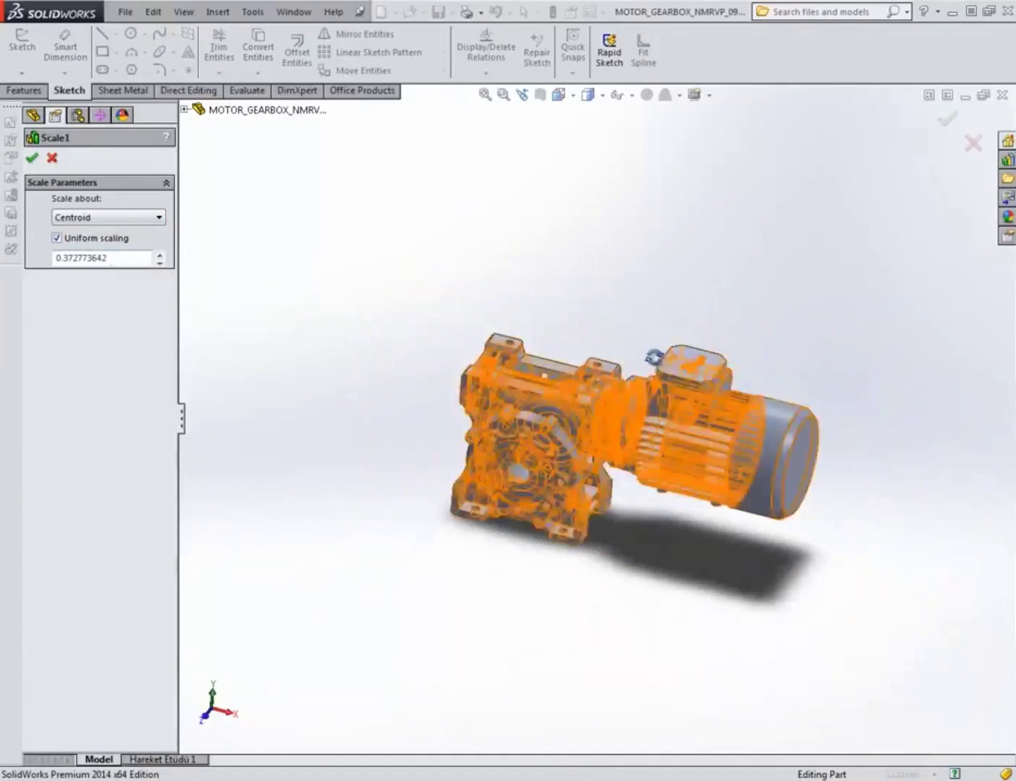
pyautogui.click(31, 159)
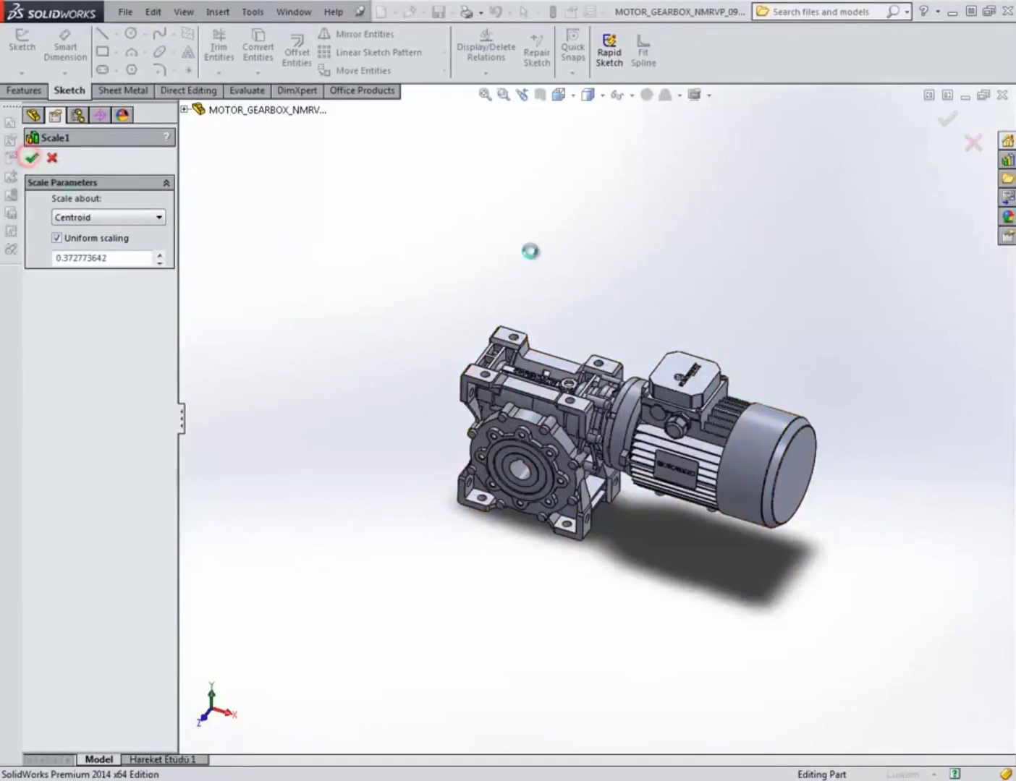
pyautogui.click(594, 319)
# Check a gearbox top face head-on, then switch the part's units from Custom to IPS.
pyautogui.scroll(-10, 593, 319)
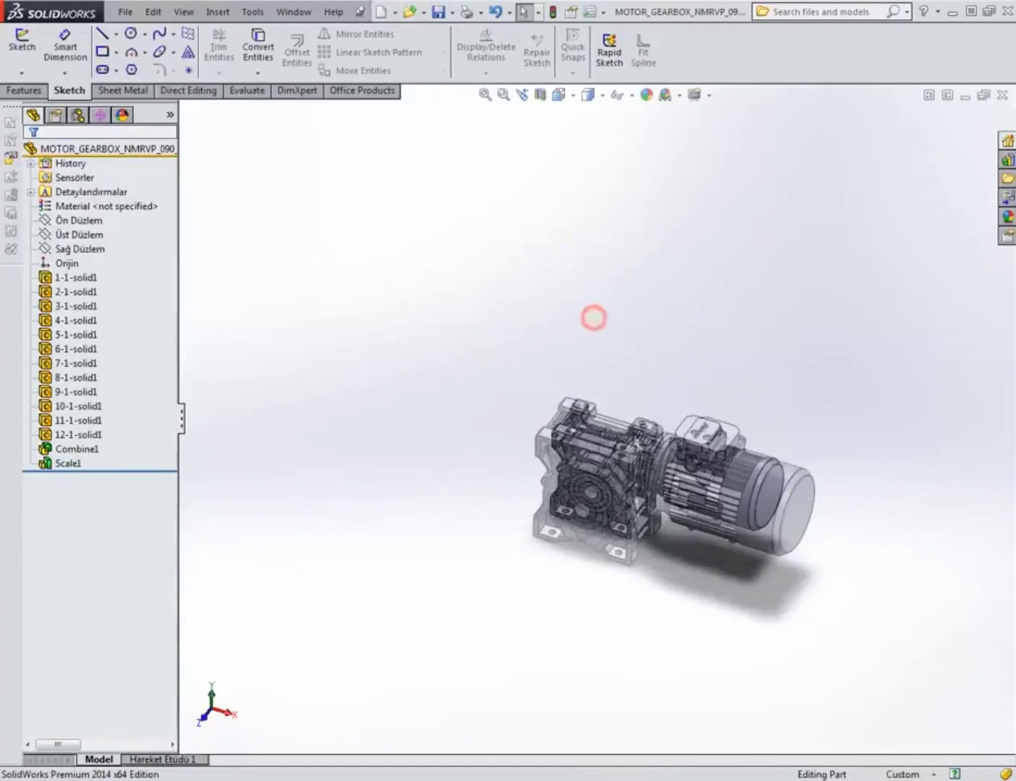
pyautogui.click(582, 489)
pyautogui.hotkey('ctrl', '8')
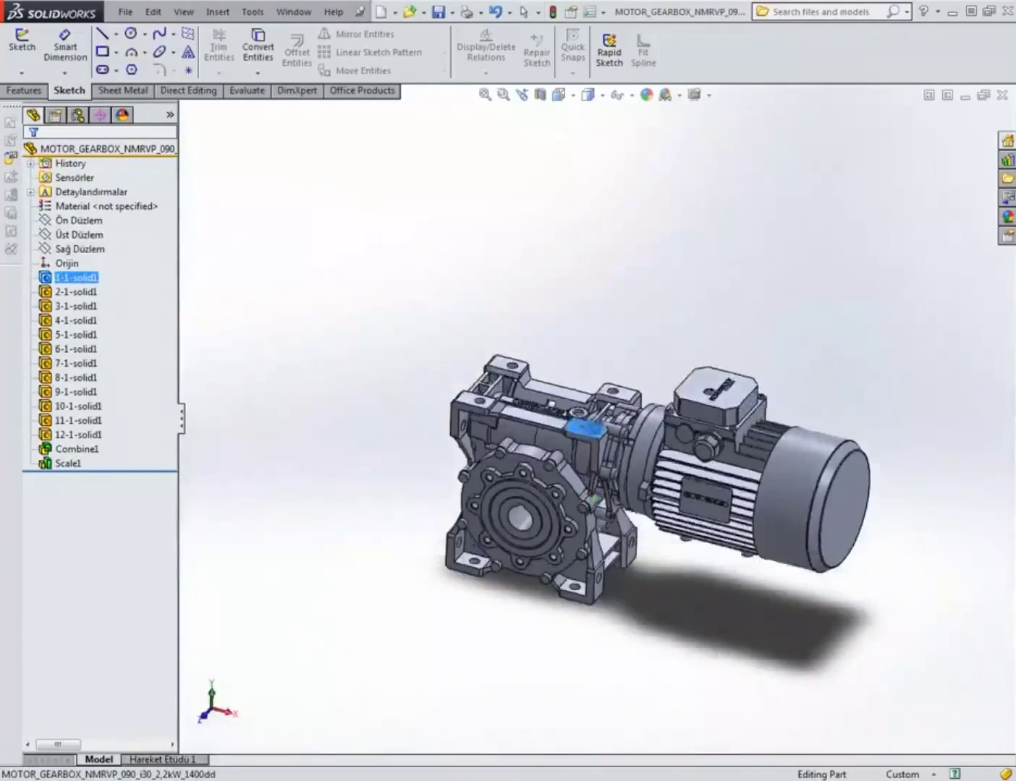
pyautogui.hotkey('ctrl', '7')
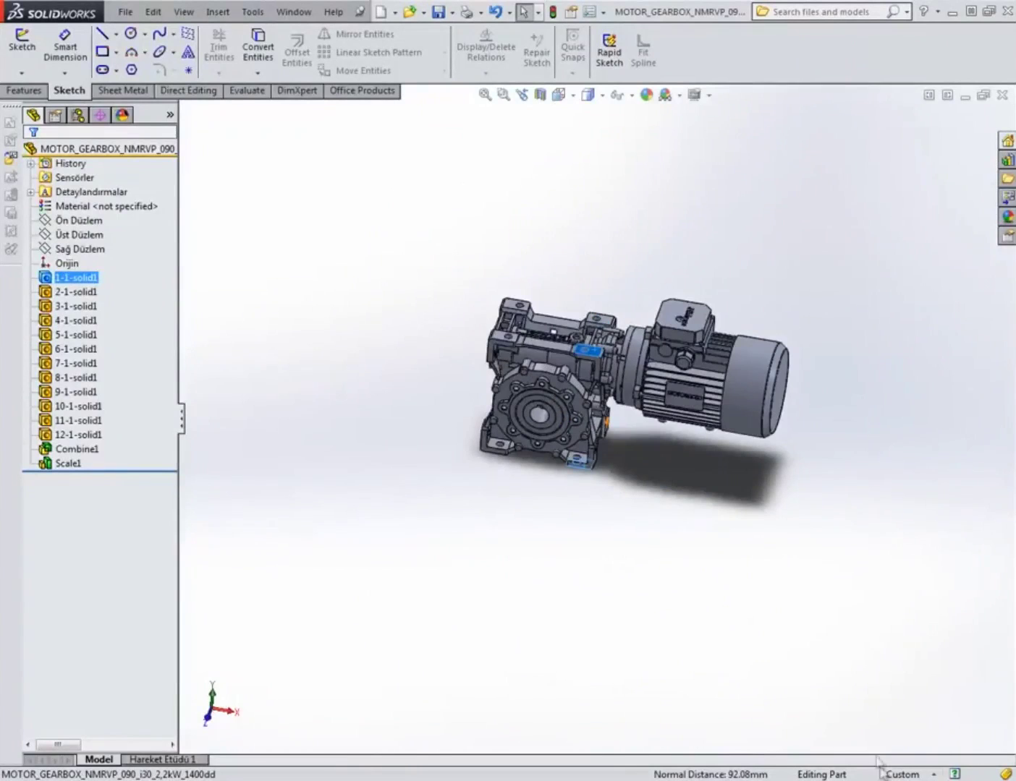
pyautogui.click(904, 773)
pyautogui.click(892, 717)
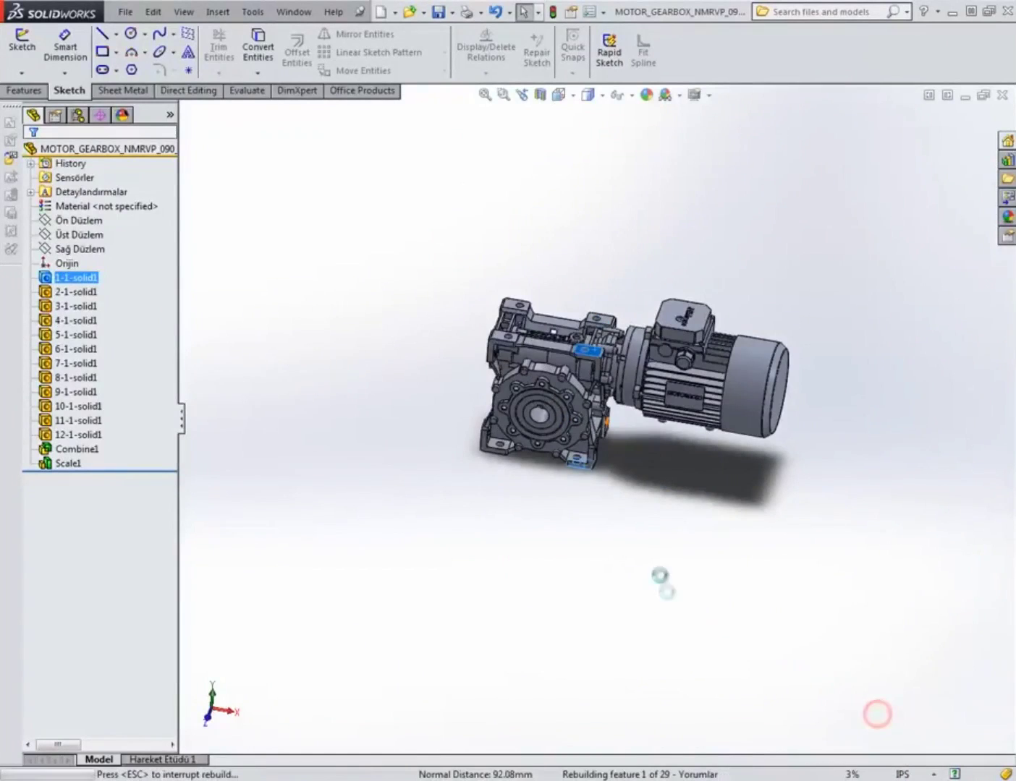
# Return the gearbox to the isometric view and close the part window.
pyautogui.scroll(-6, 617, 510)
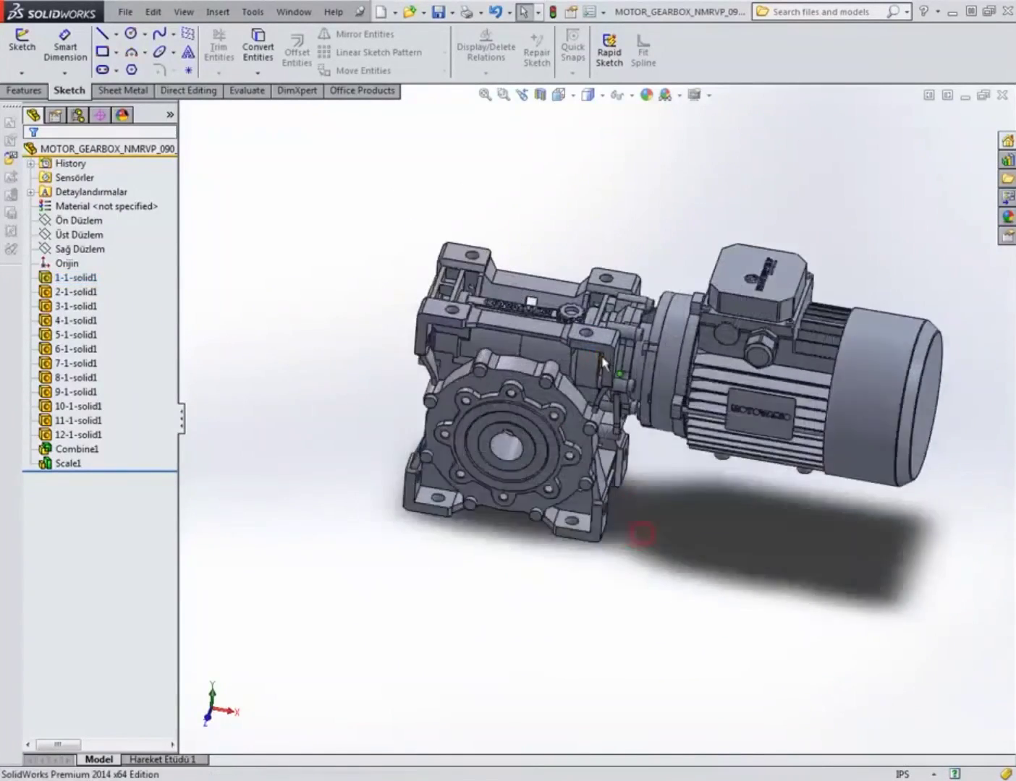
pyautogui.scroll(3, 604, 383)
pyautogui.moveTo(596, 401); pyautogui.dragTo(590, 358, button='middle')
pyautogui.scroll(-5, 572, 463)
pyautogui.scroll(4, 564, 462)
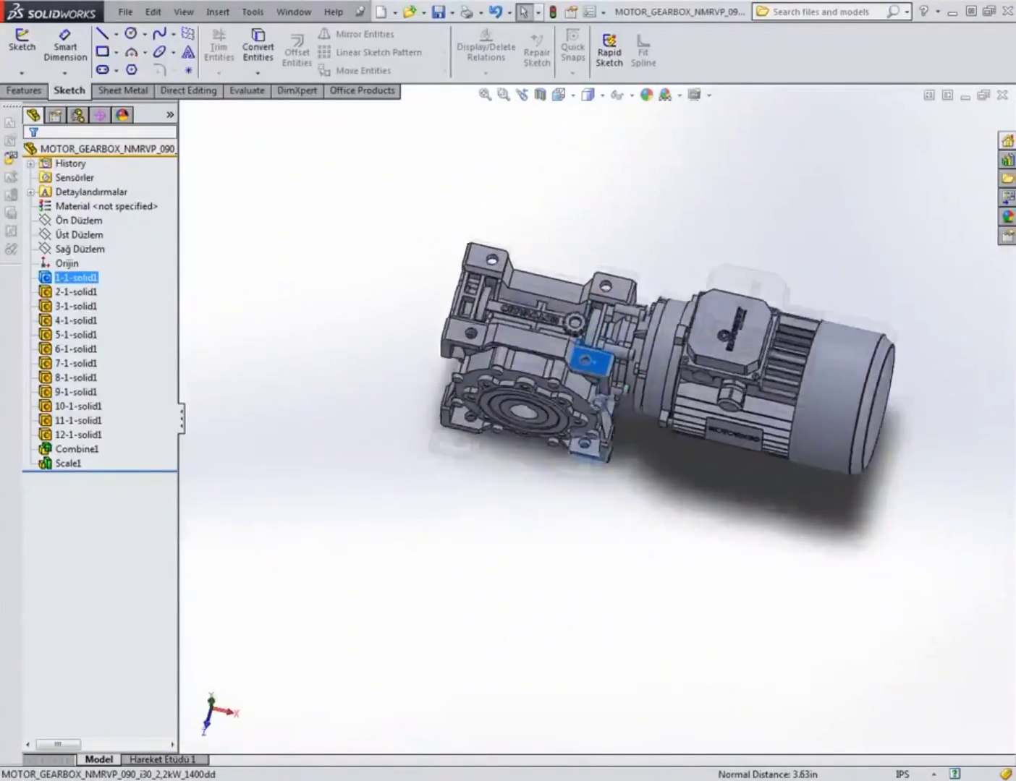
pyautogui.scroll(-4, 586, 356)
pyautogui.scroll(4, 582, 353)
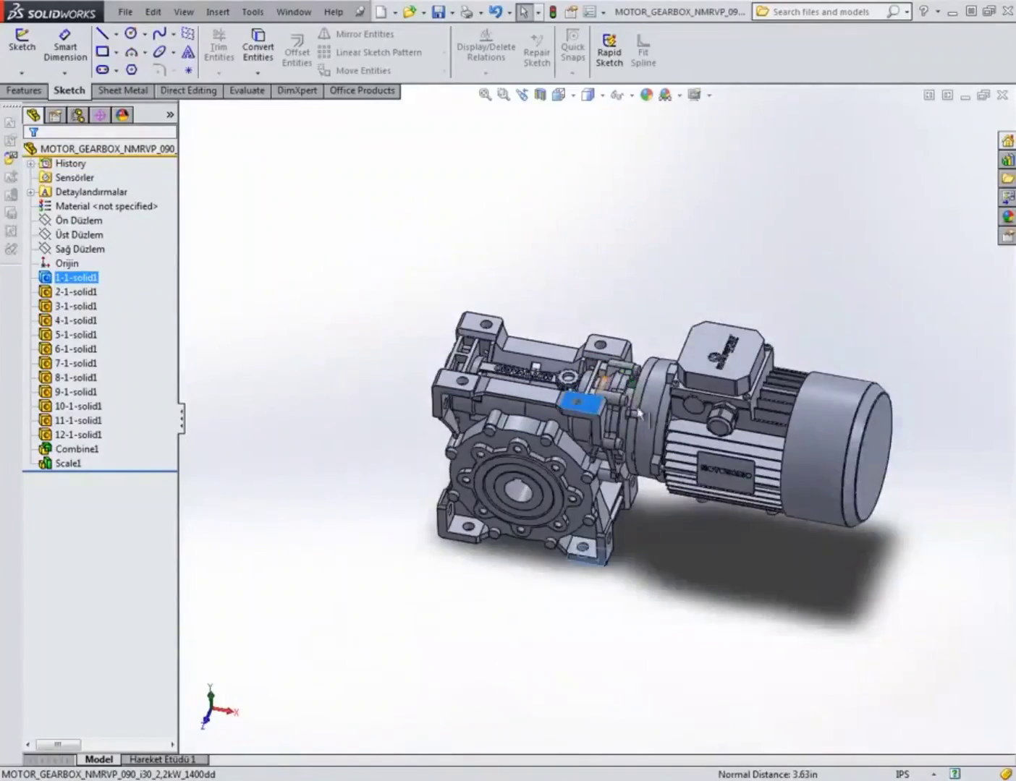
pyautogui.scroll(-5, 606, 418)
pyautogui.scroll(5, 606, 418)
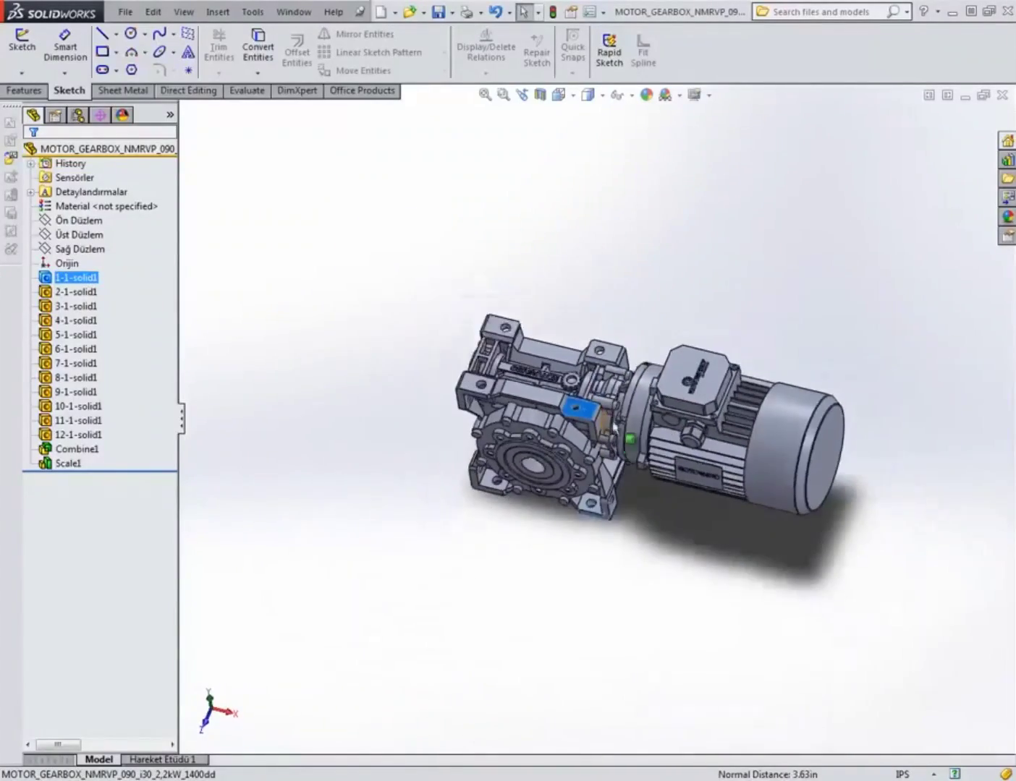
pyautogui.scroll(-6, 571, 422)
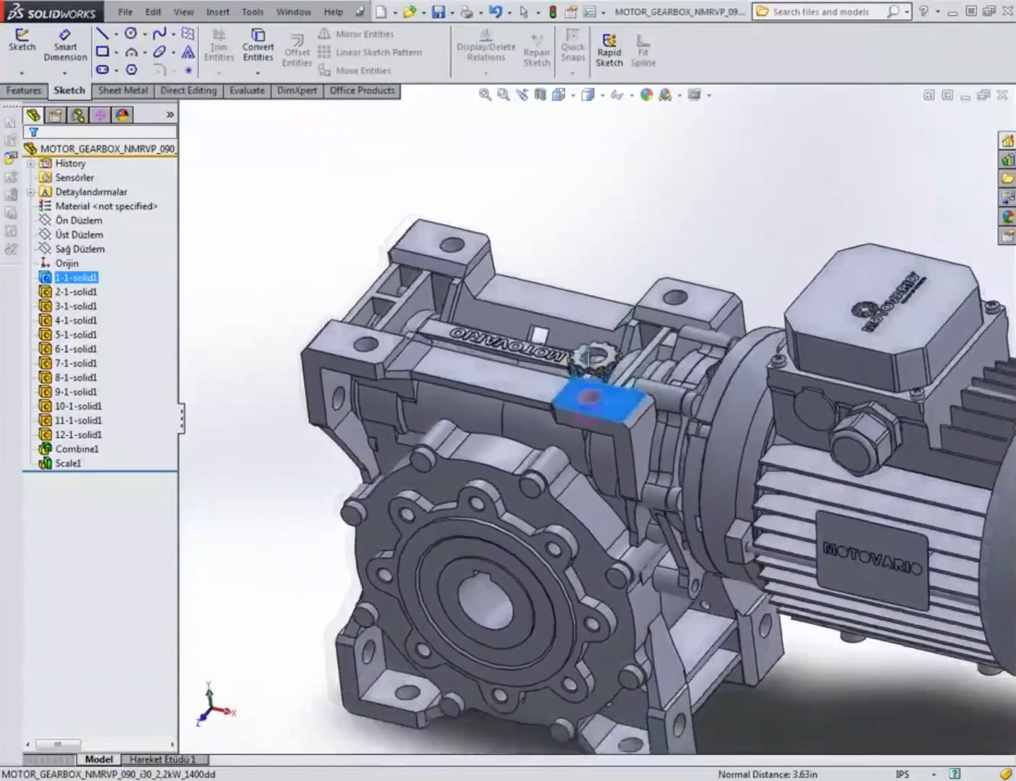
pyautogui.click(650, 219)
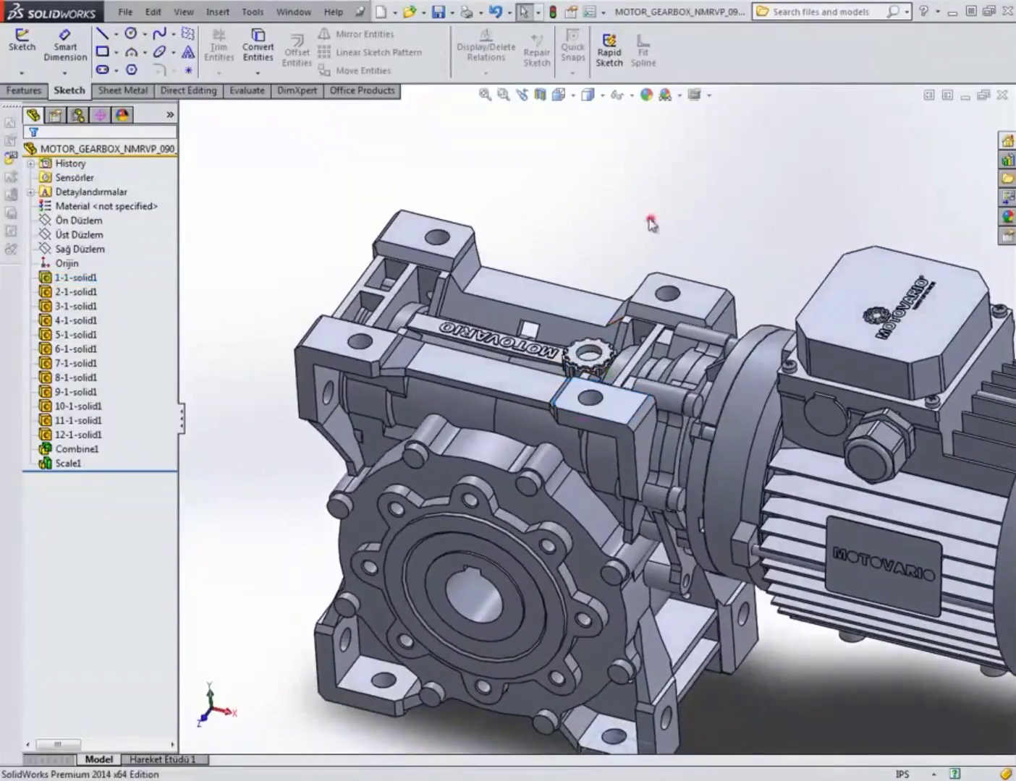
pyautogui.click(572, 95)
pyautogui.click(641, 136)
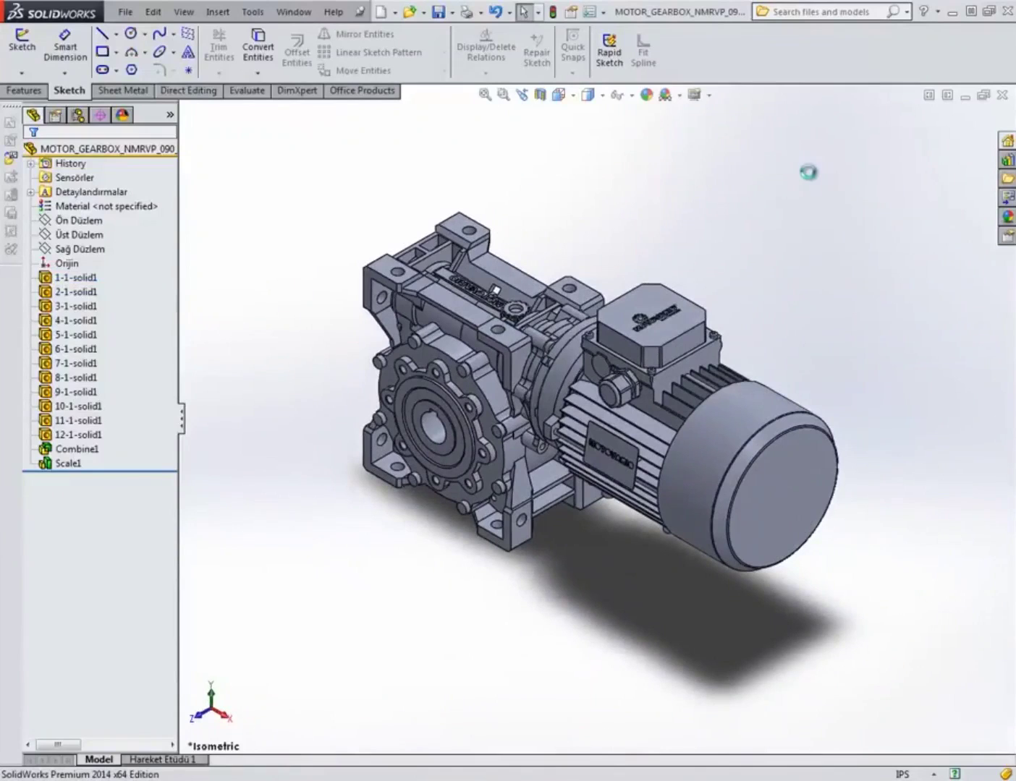
pyautogui.click(1004, 98)
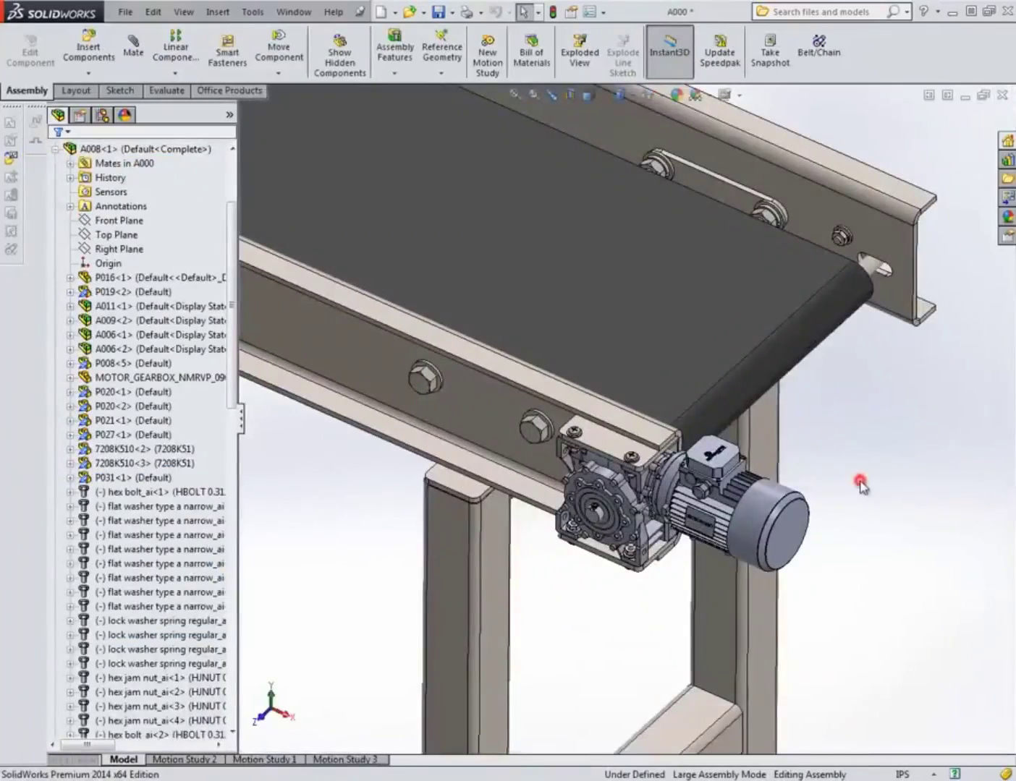
pyautogui.scroll(5, 847, 481)
pyautogui.scroll(-4, 730, 465)
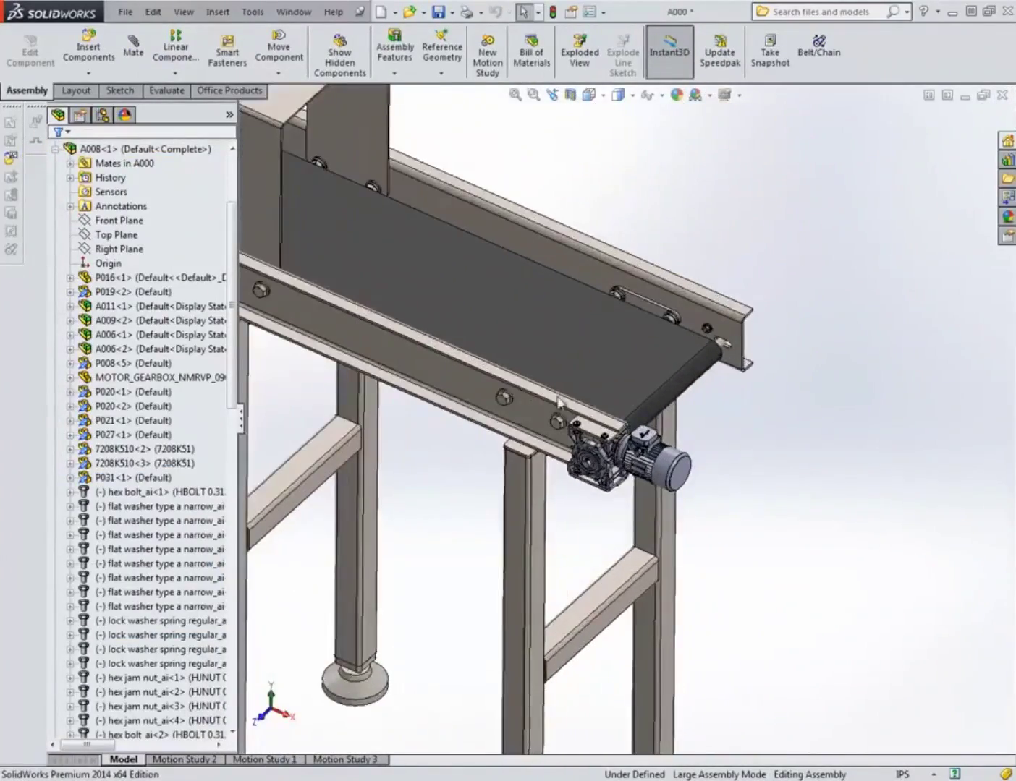
pyautogui.scroll(-4, 559, 403)
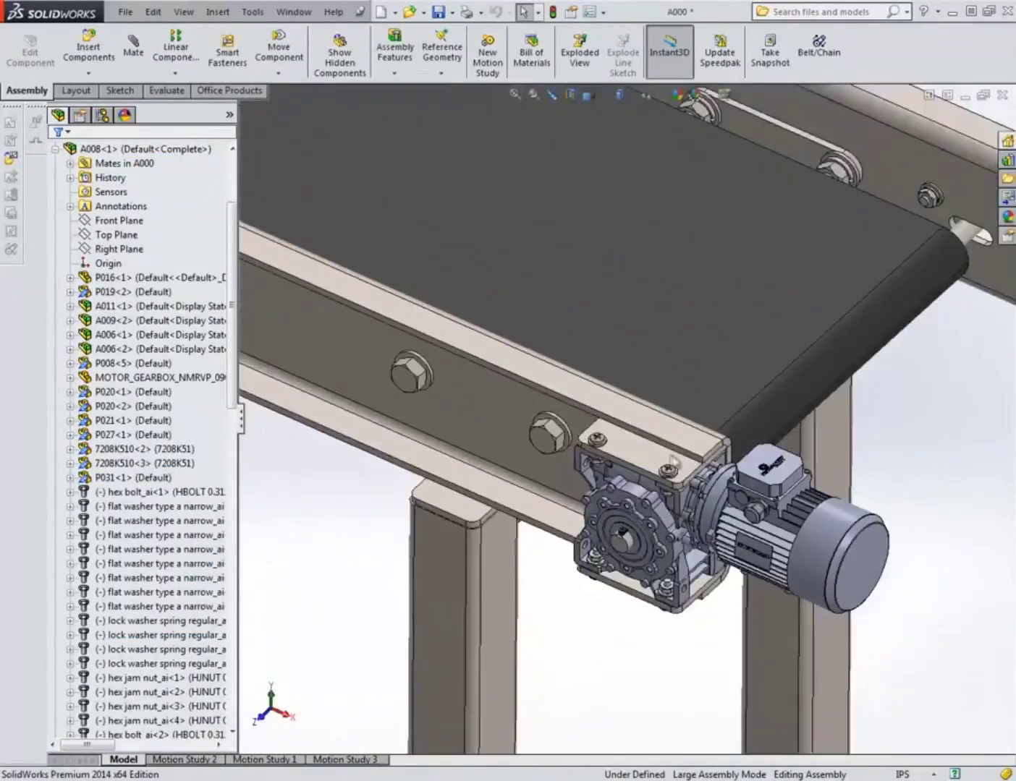
pyautogui.scroll(-1, 667, 460)
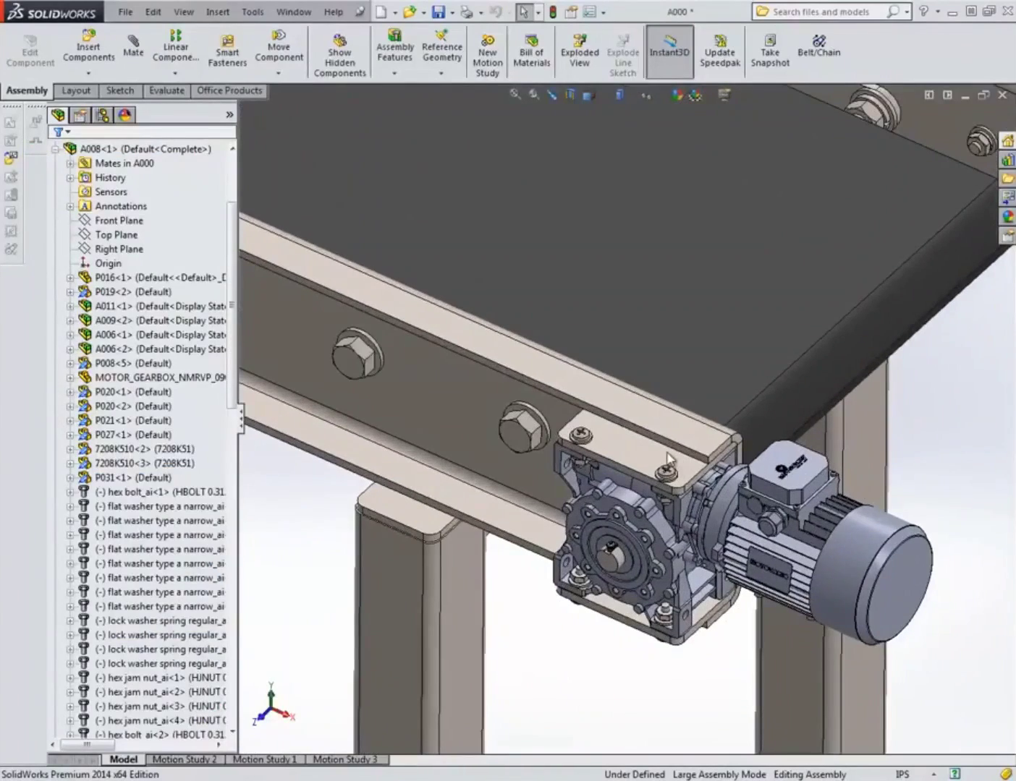
pyautogui.scroll(6, 666, 460)
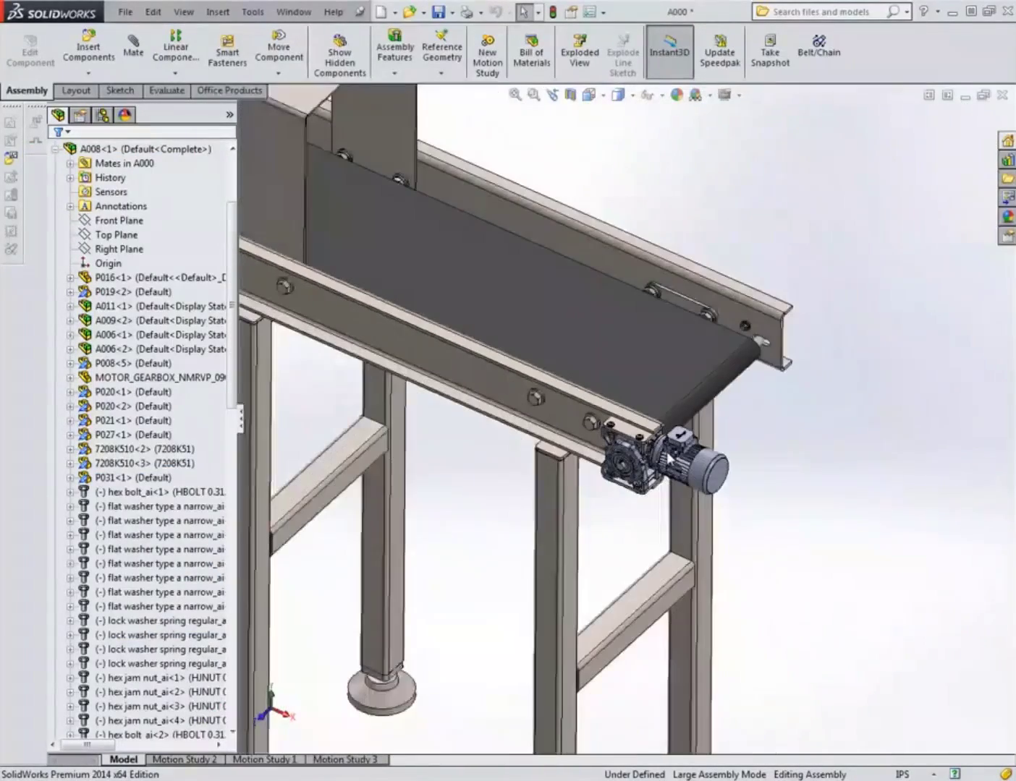
pyautogui.middleClick(832, 427)
pyautogui.scroll(-3, 514, 315)
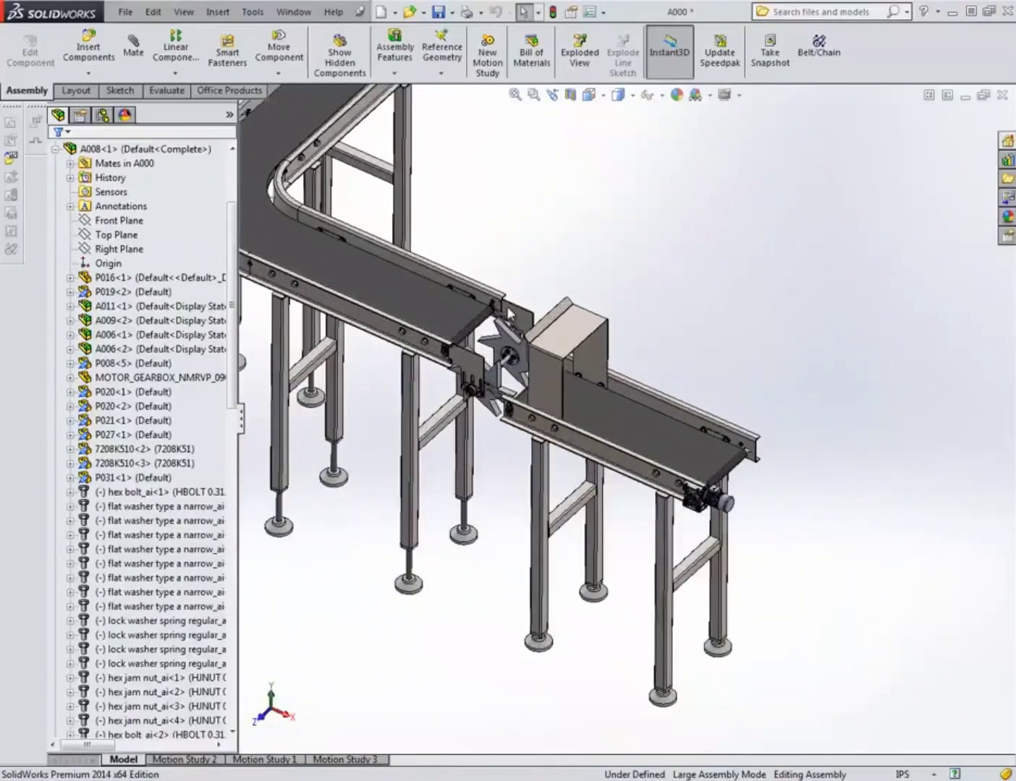
pyautogui.middleClick(663, 246)
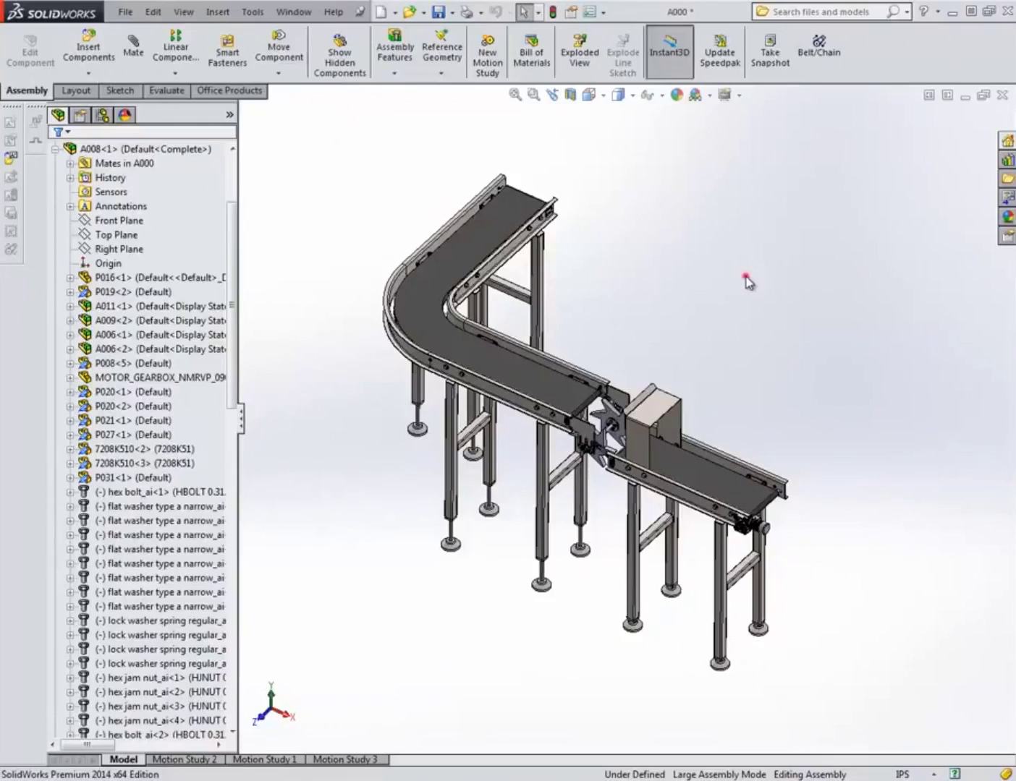
pyautogui.click(746, 278)
pyautogui.click(746, 278)
pyautogui.click(762, 272)
# Collapse the A000 feature tree to top-level components and save the assembly.
pyautogui.rightClick(203, 229)
pyautogui.click(218, 236)
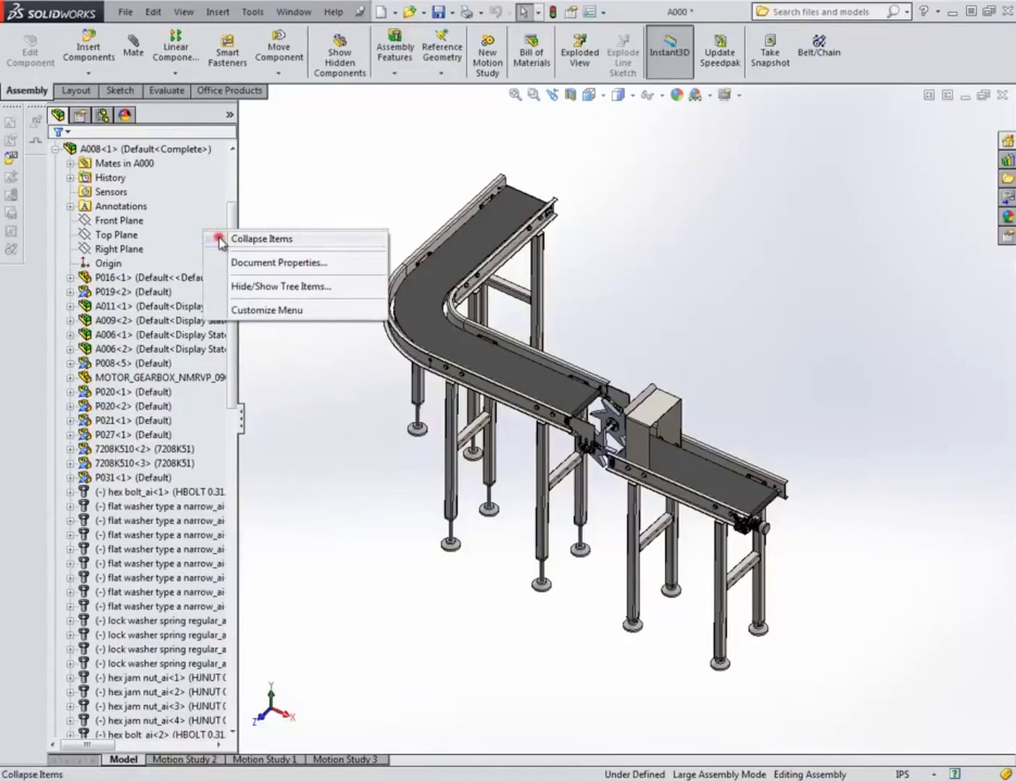
pyautogui.click(764, 265)
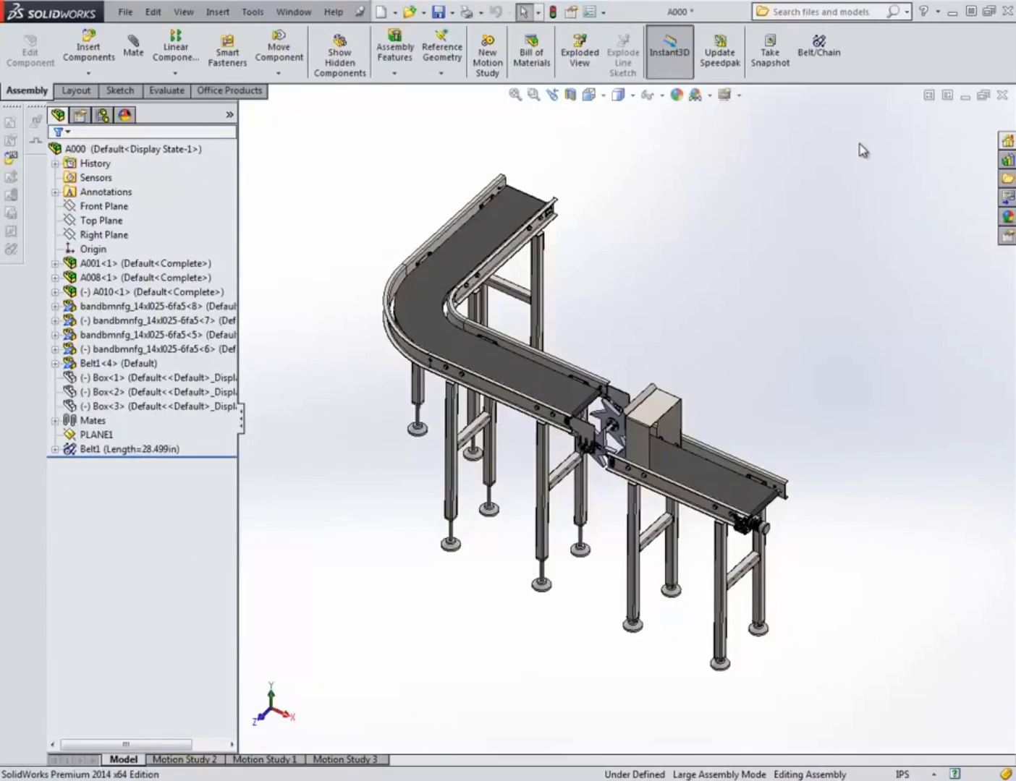
pyautogui.hotkey('ctrl', 's')
# Show the assembly in isometric view and open its file properties.
pyautogui.hotkey('ctrl', '7')
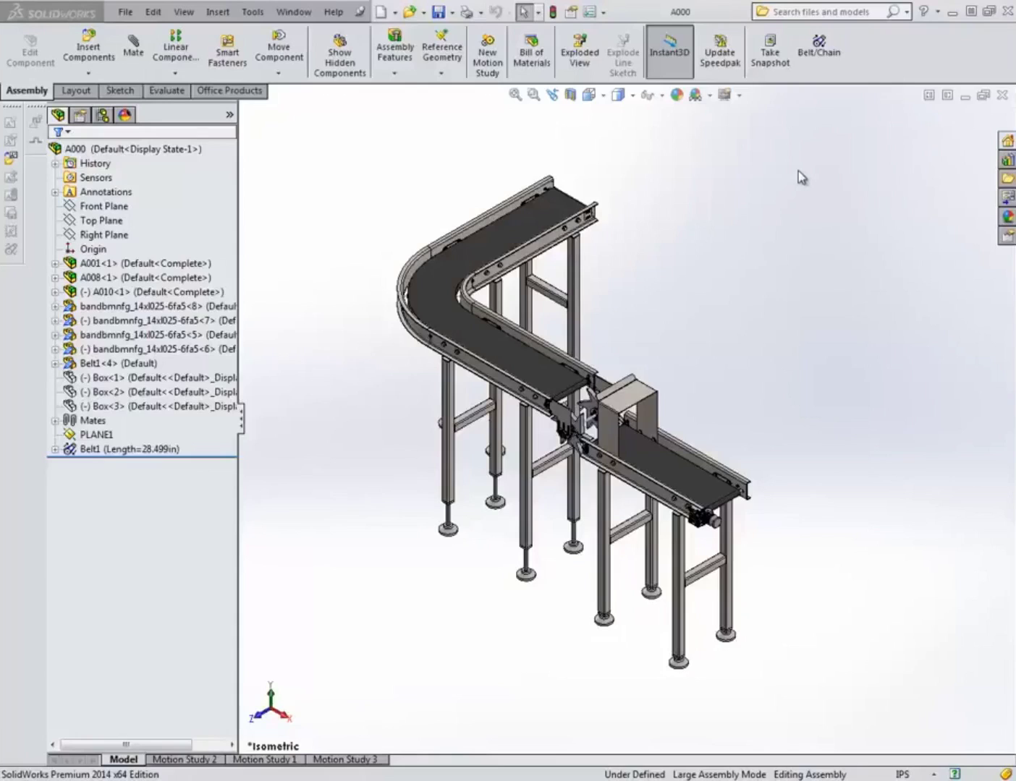
pyautogui.click(745, 197)
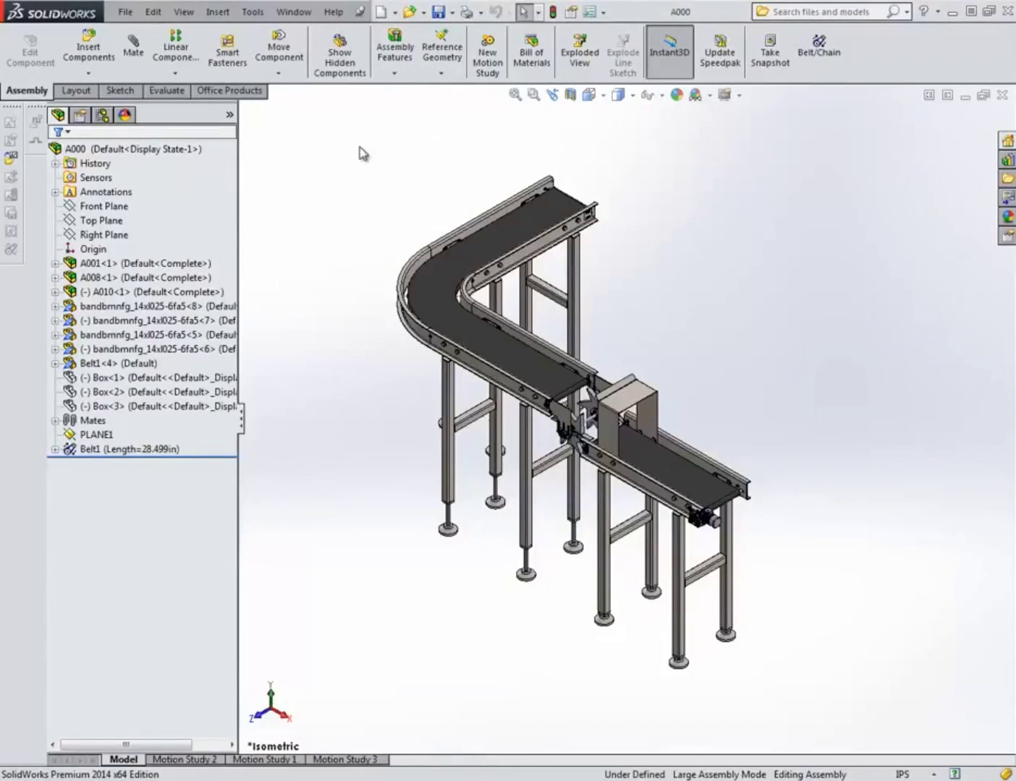
pyautogui.click(764, 198)
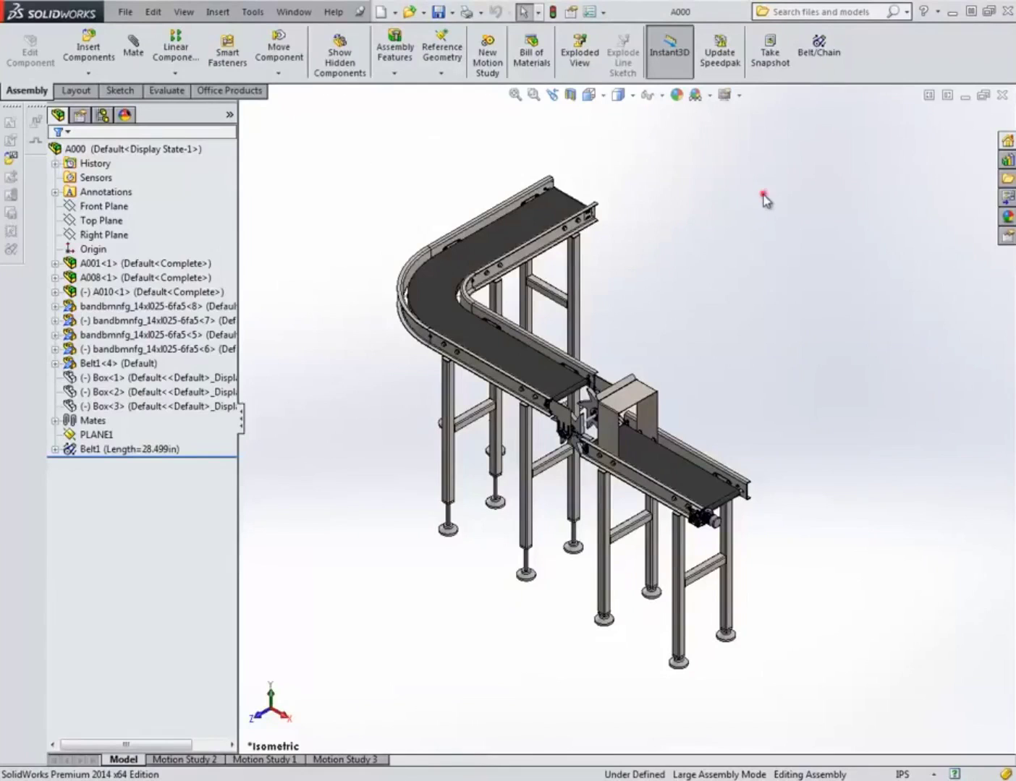
pyautogui.click(572, 12)
pyautogui.moveTo(573, 97); pyautogui.dragTo(598, 5)
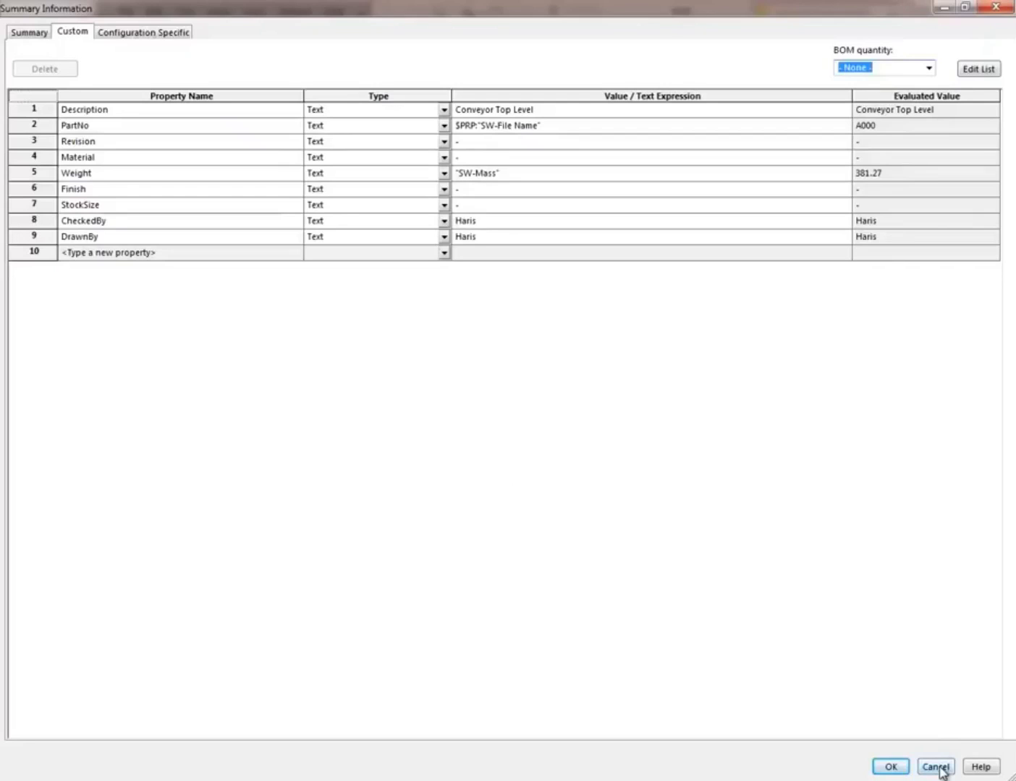
pyautogui.click(935, 766)
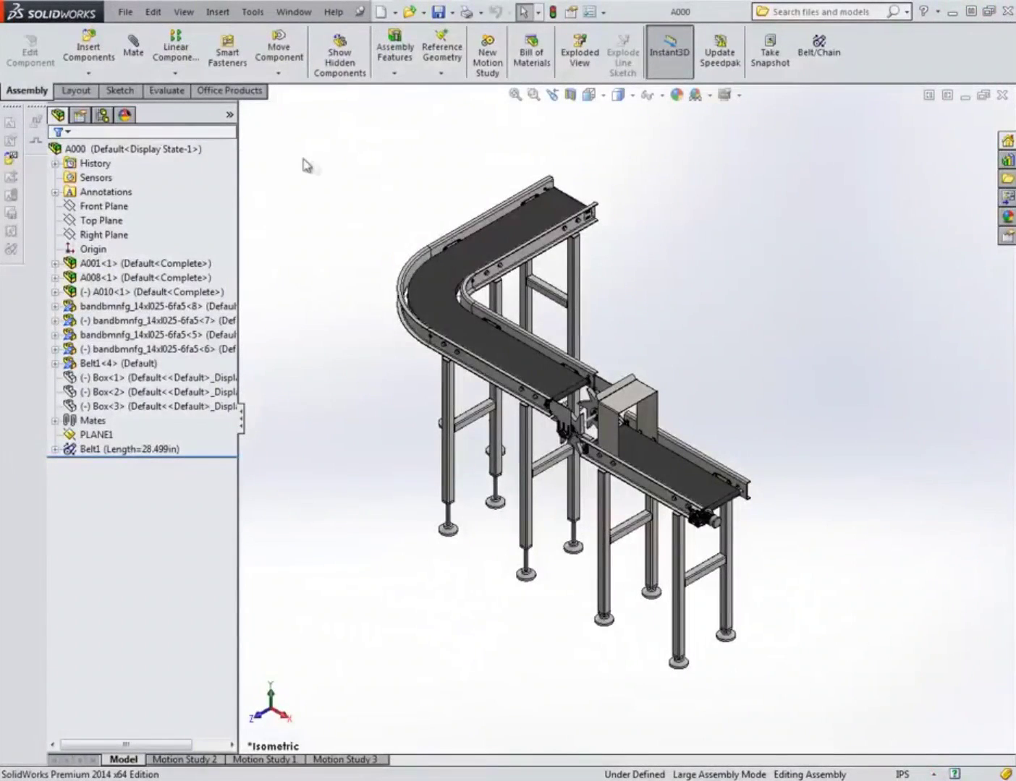
# Create a new part, Part2, from the Part template.
pyautogui.click(124, 11)
pyautogui.click(152, 33)
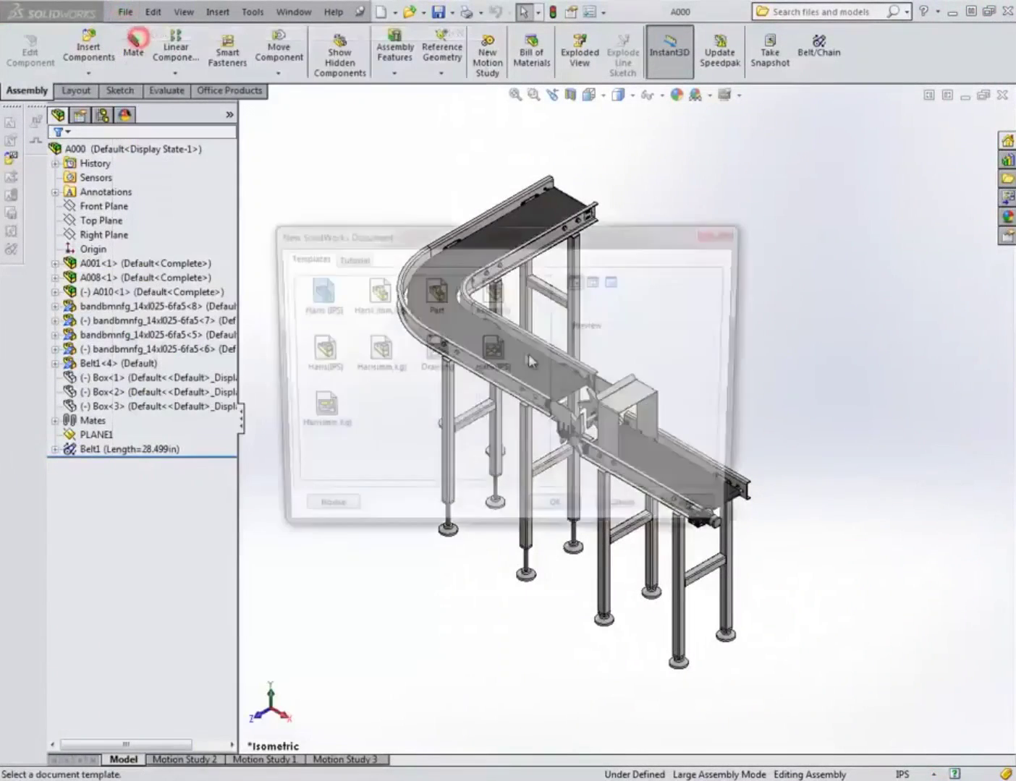
pyautogui.click(431, 293)
pyautogui.click(556, 516)
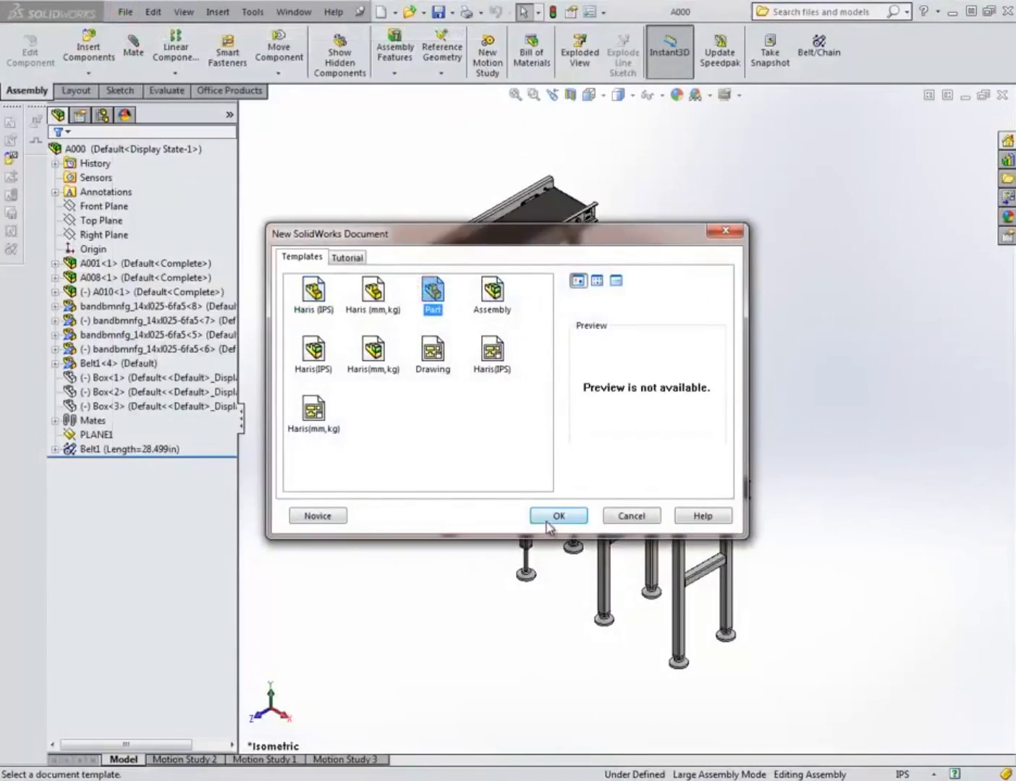
pyautogui.click(651, 364)
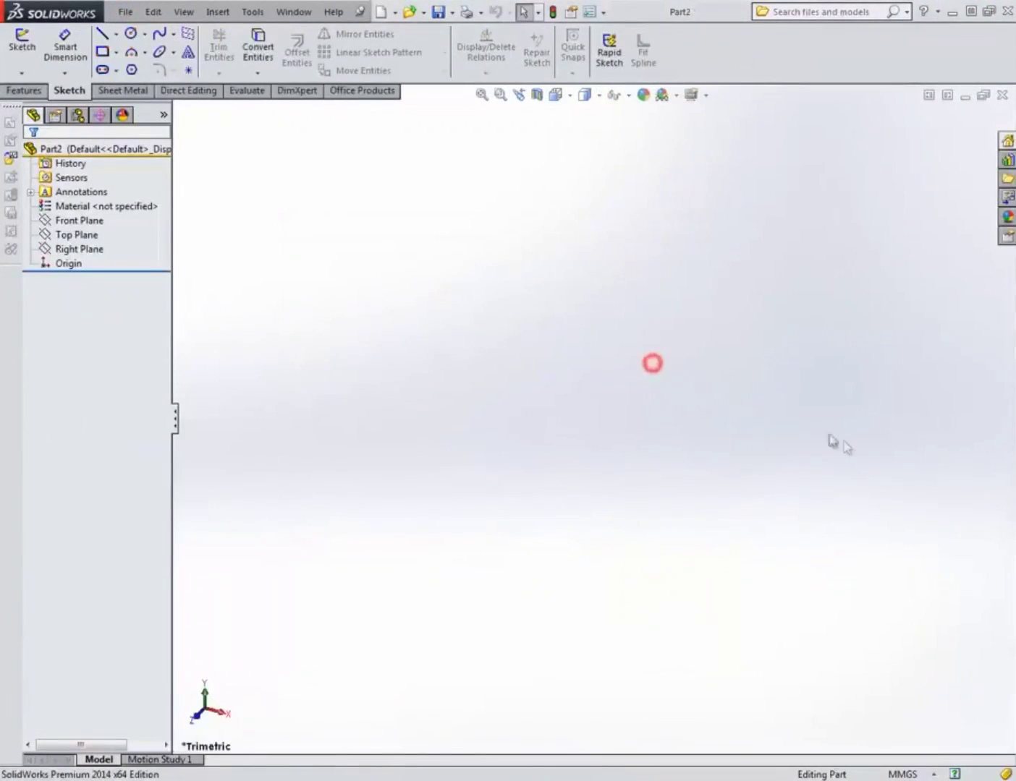
pyautogui.click(800, 395)
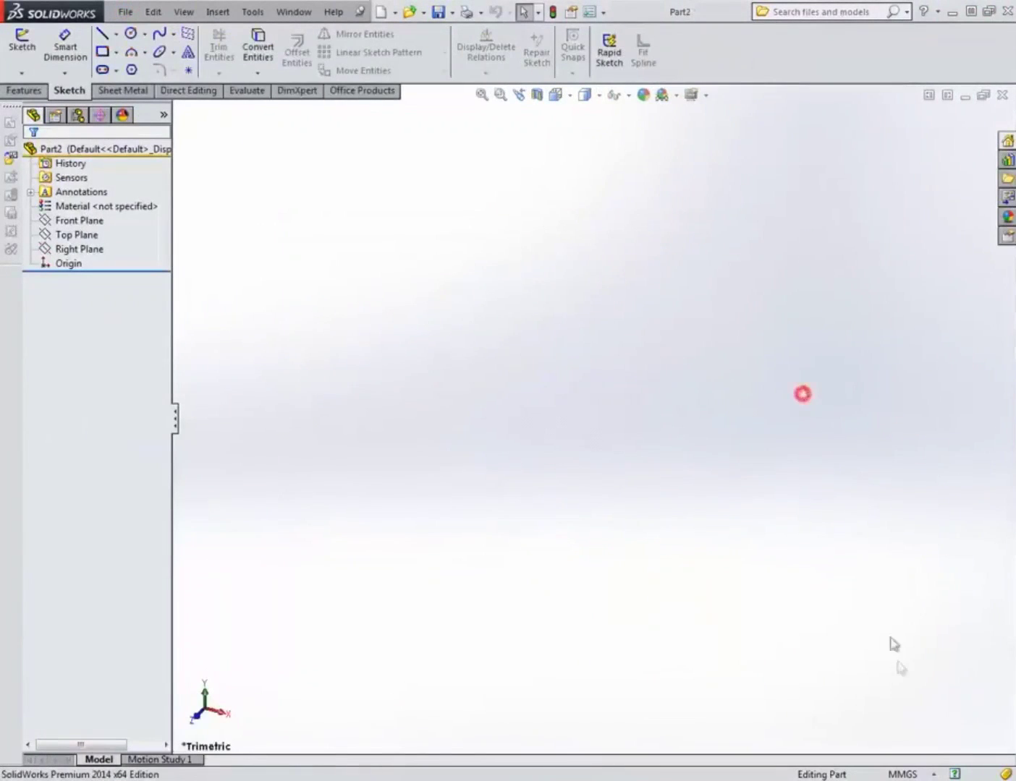
# Set Part2's unit system to IPS.
pyautogui.click(927, 773)
pyautogui.click(846, 730)
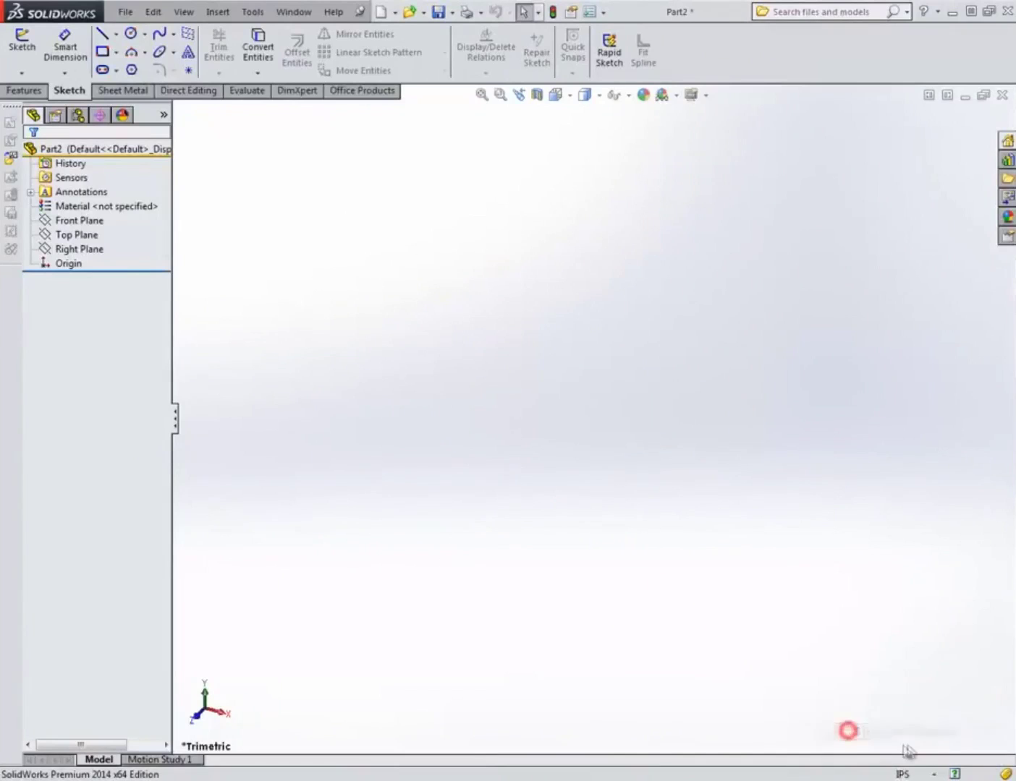
pyautogui.click(846, 504)
pyautogui.click(740, 387)
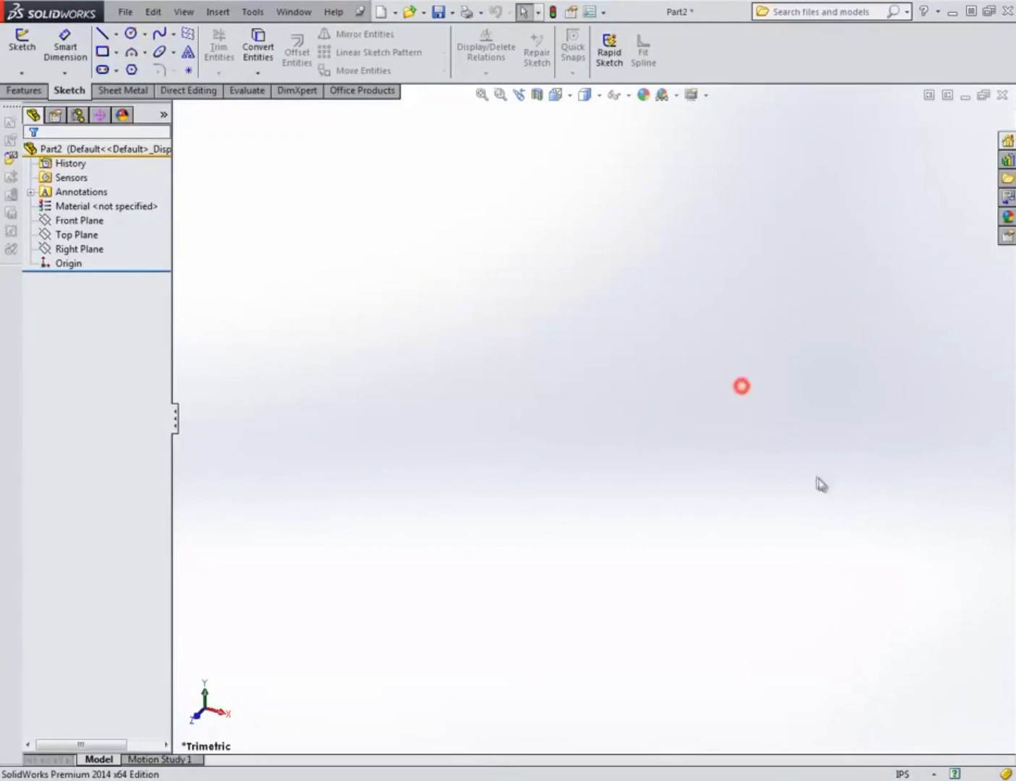
# Open Part2's custom properties full screen and add a Description property.
pyautogui.click(571, 13)
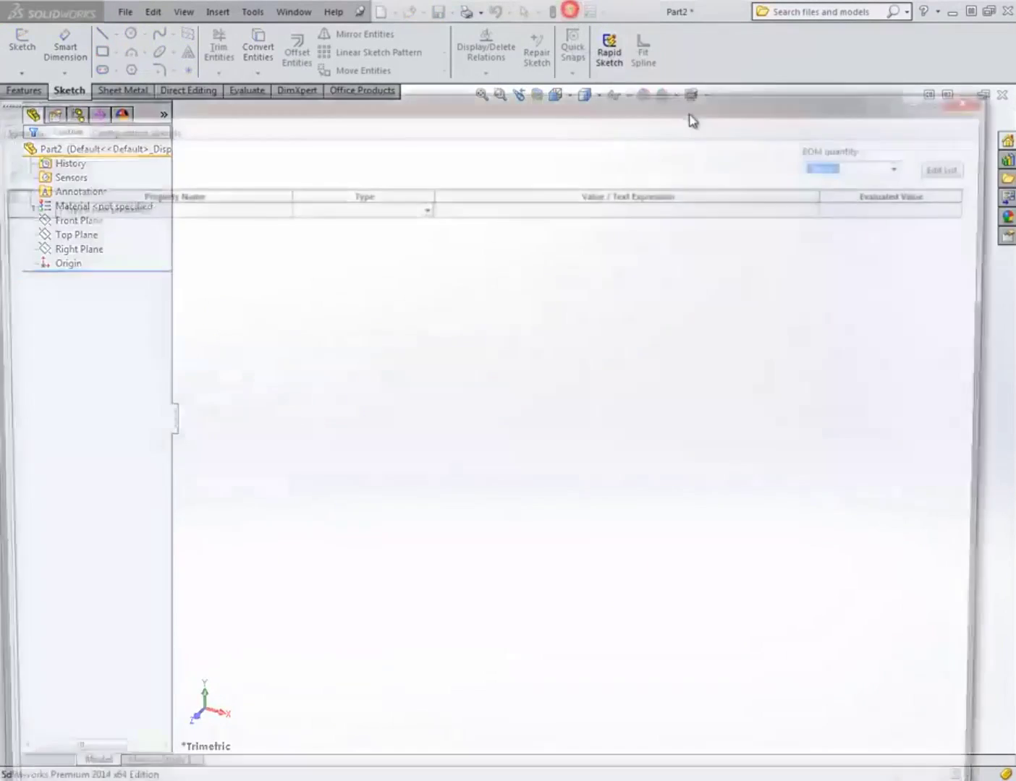
pyautogui.doubleClick(601, 98)
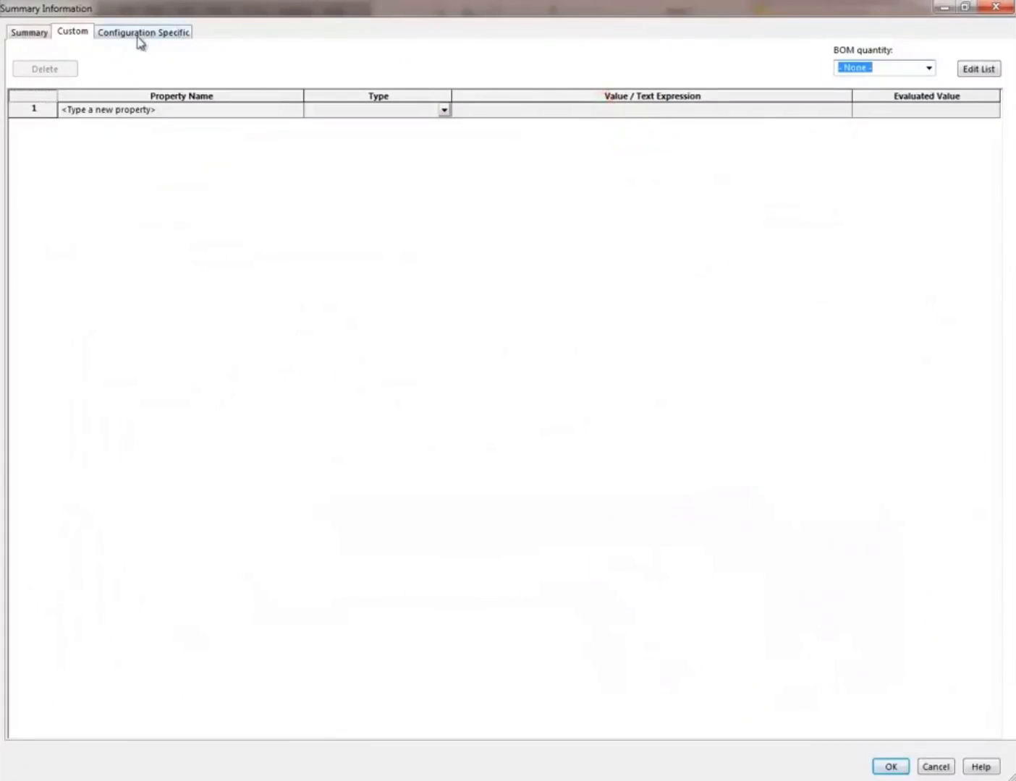
pyautogui.click(294, 110)
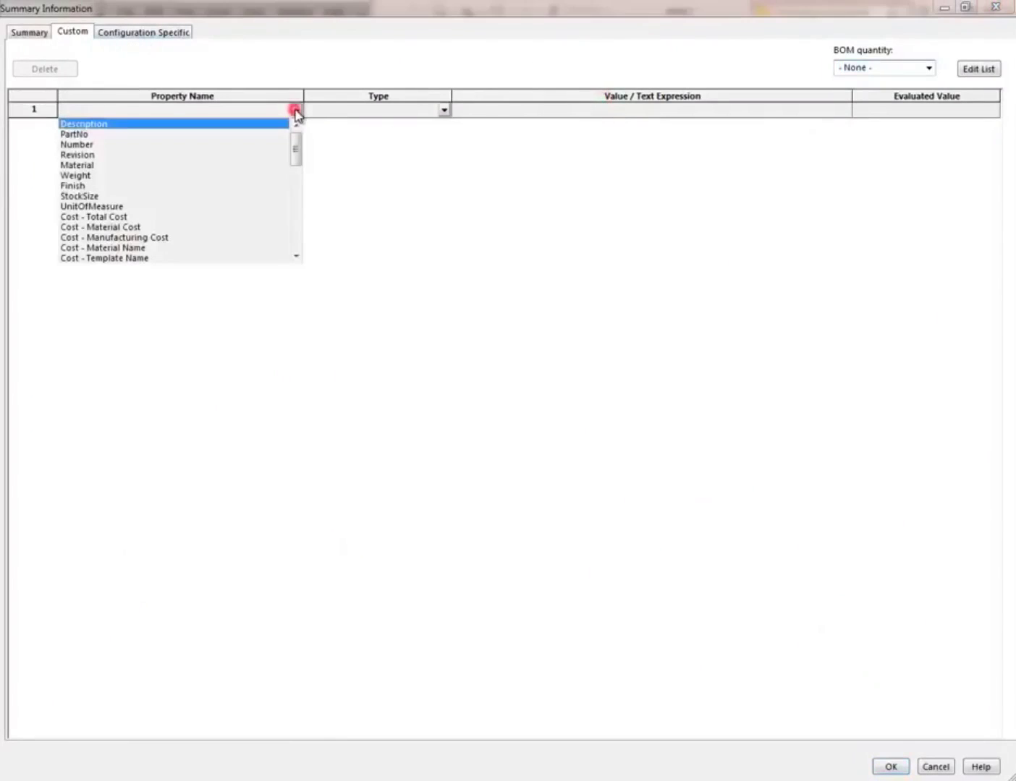
pyautogui.click(298, 145)
pyautogui.click(98, 125)
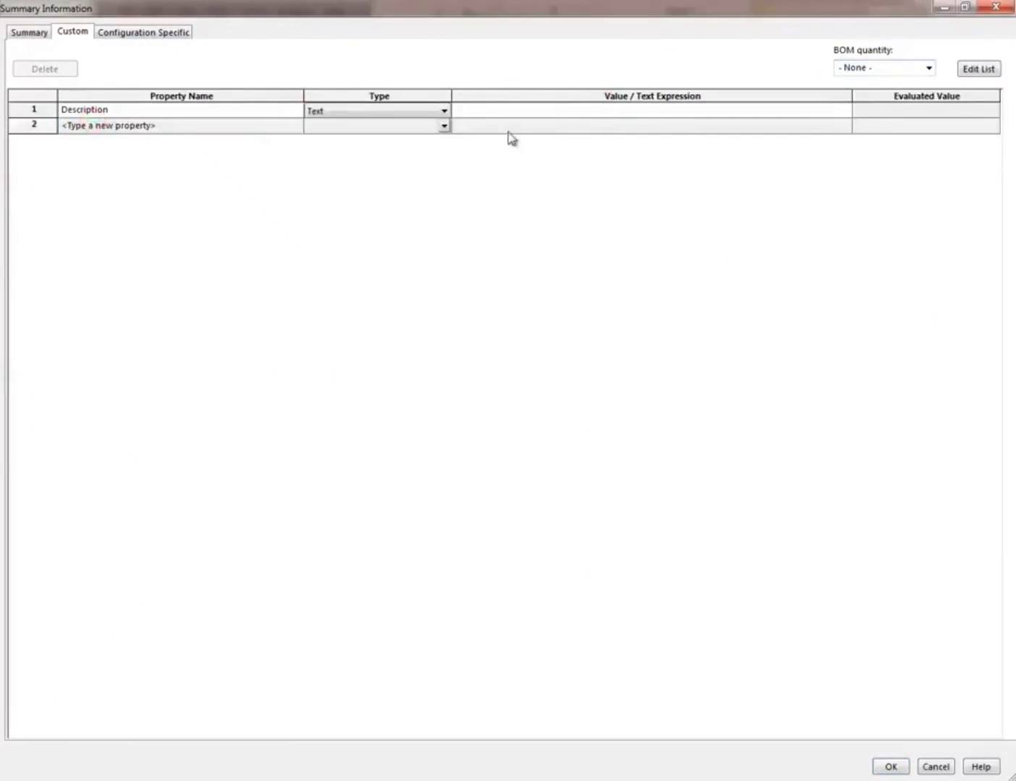
pyautogui.click(496, 108)
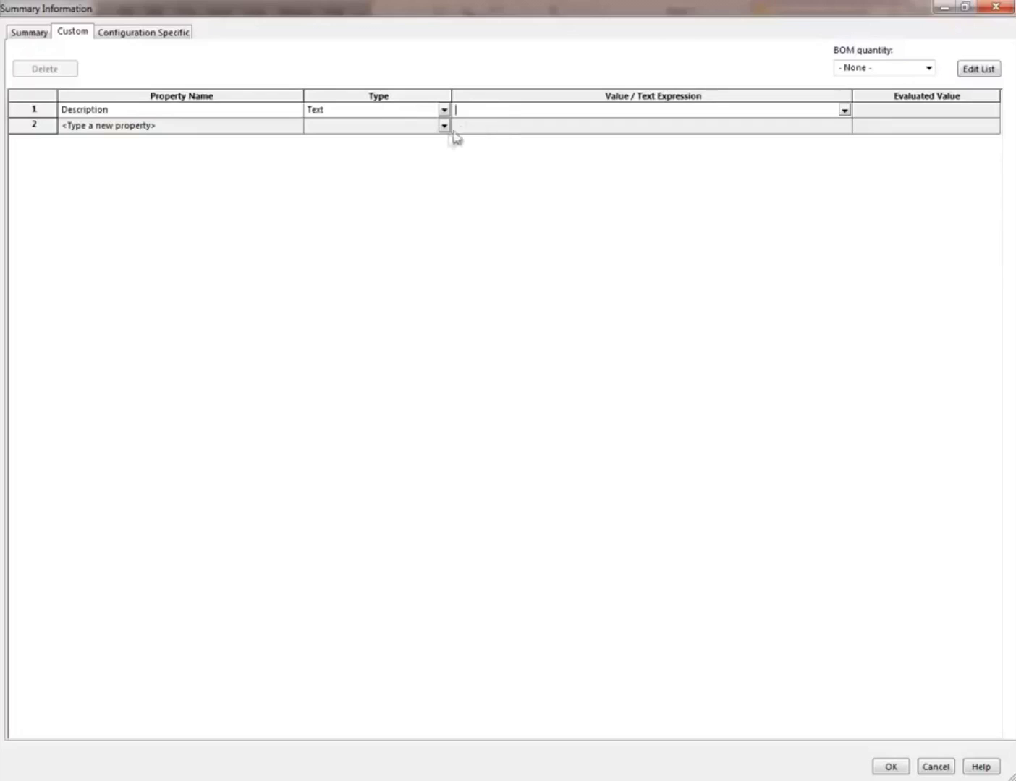
pyautogui.click(292, 166)
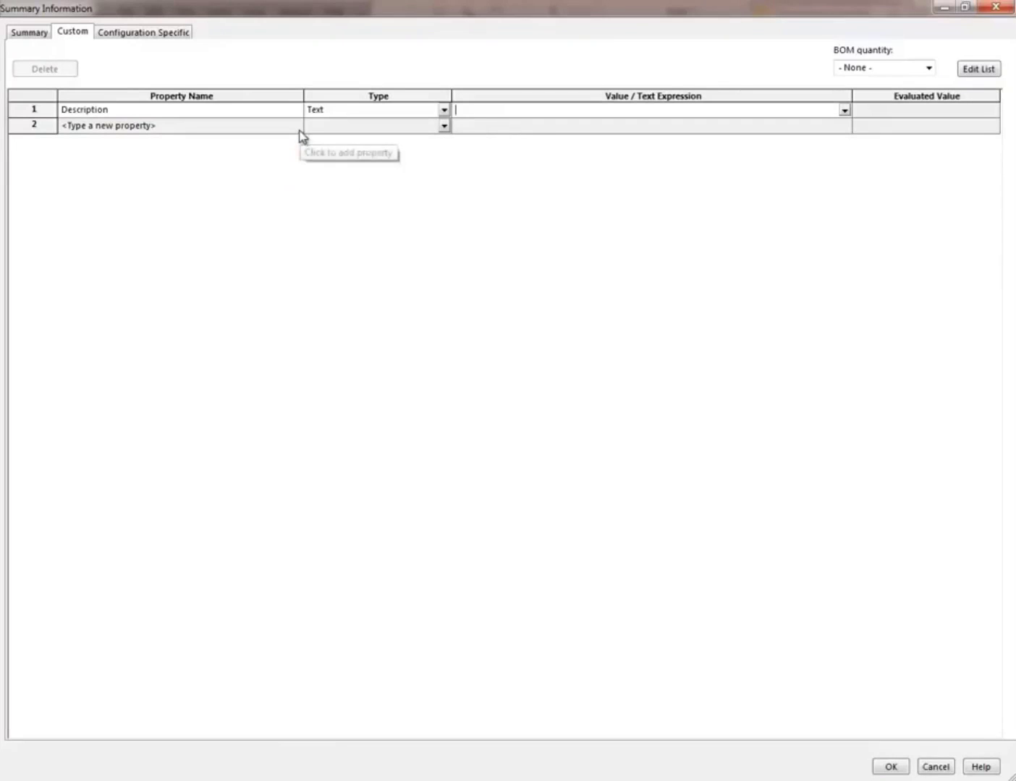
# Add PartNo with value $PRP:"SW-File Name", evaluating to Part2.
pyautogui.click(296, 126)
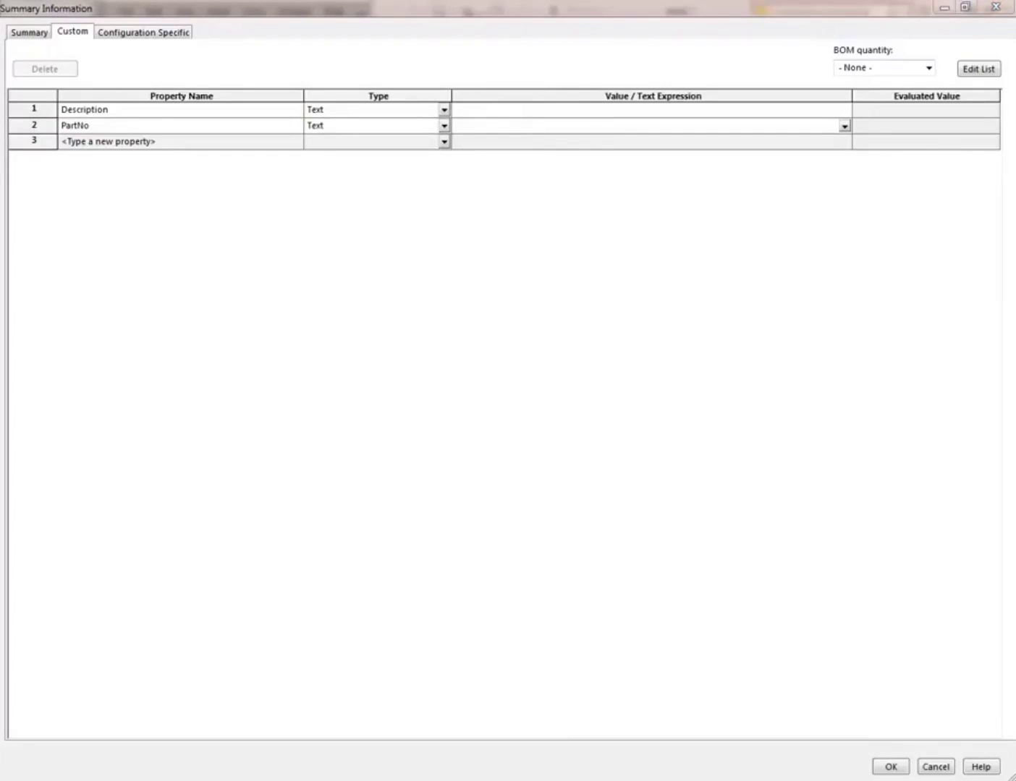
pyautogui.click(481, 130)
pyautogui.write('$PRP:"SW-File Name"')
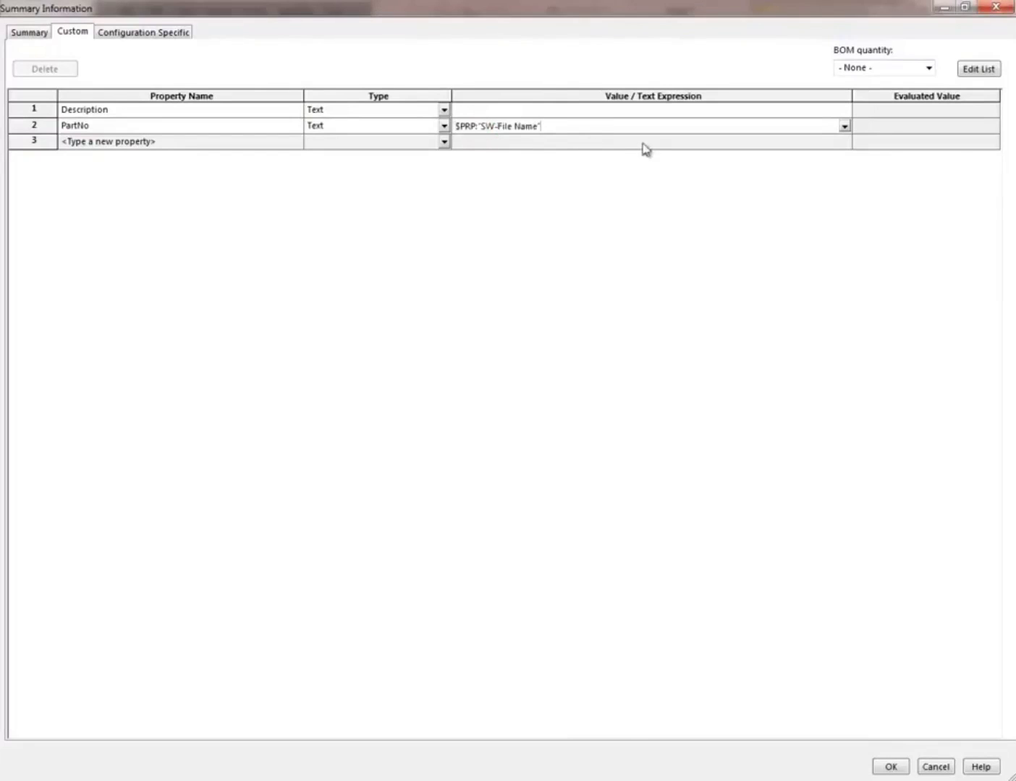
pyautogui.click(595, 117)
pyautogui.click(594, 125)
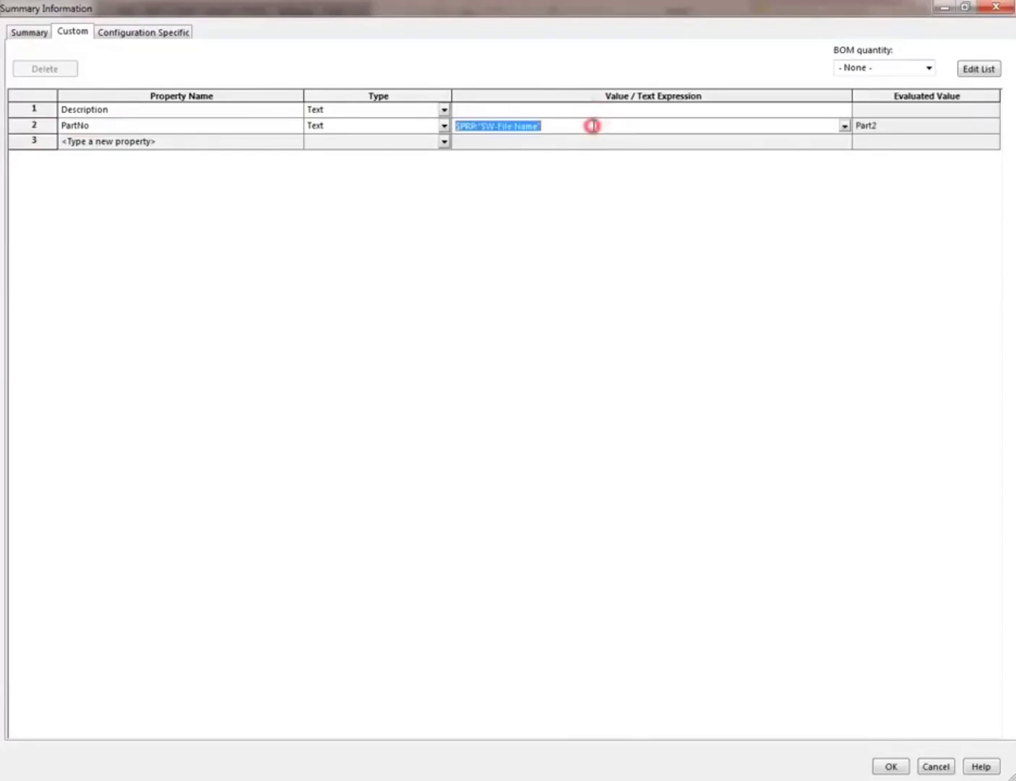
pyautogui.click(593, 127)
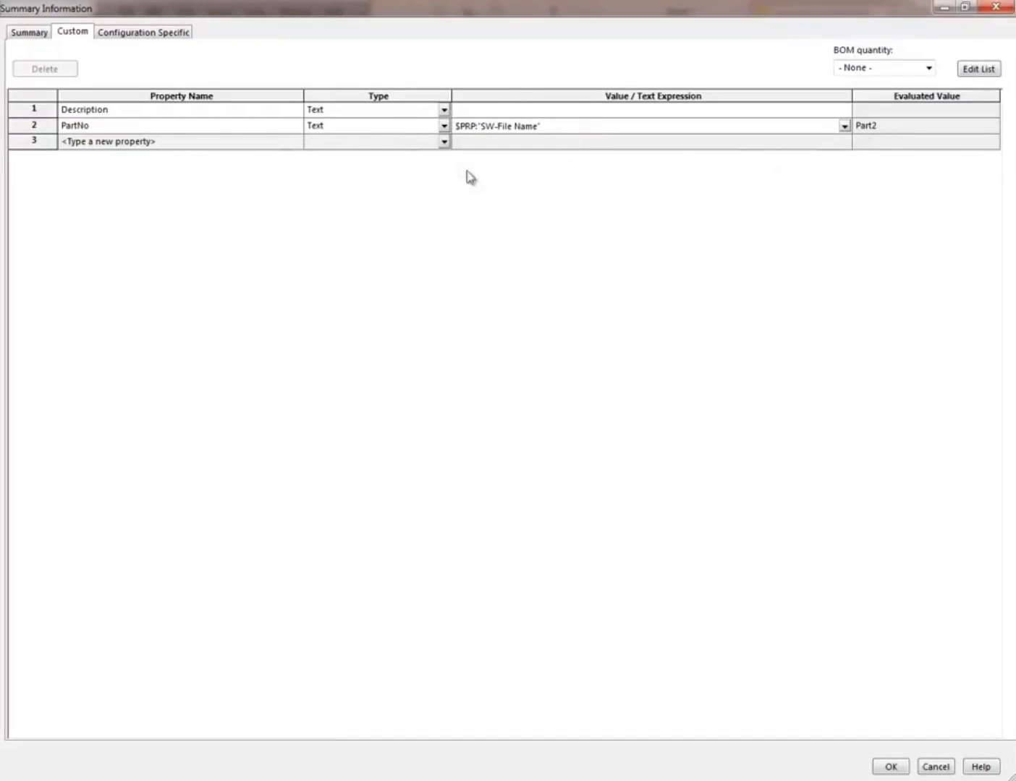
# Add Revision as the row 3 custom property with the value '-'.
pyautogui.click(297, 142)
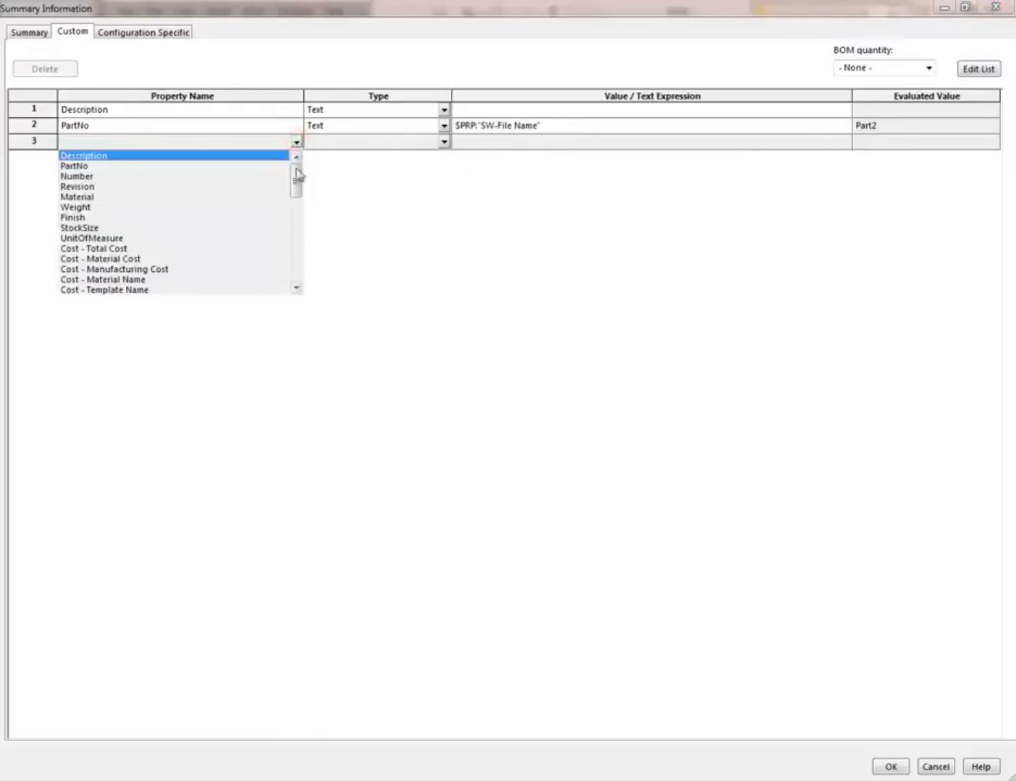
pyautogui.click(77, 188)
pyautogui.click(476, 140)
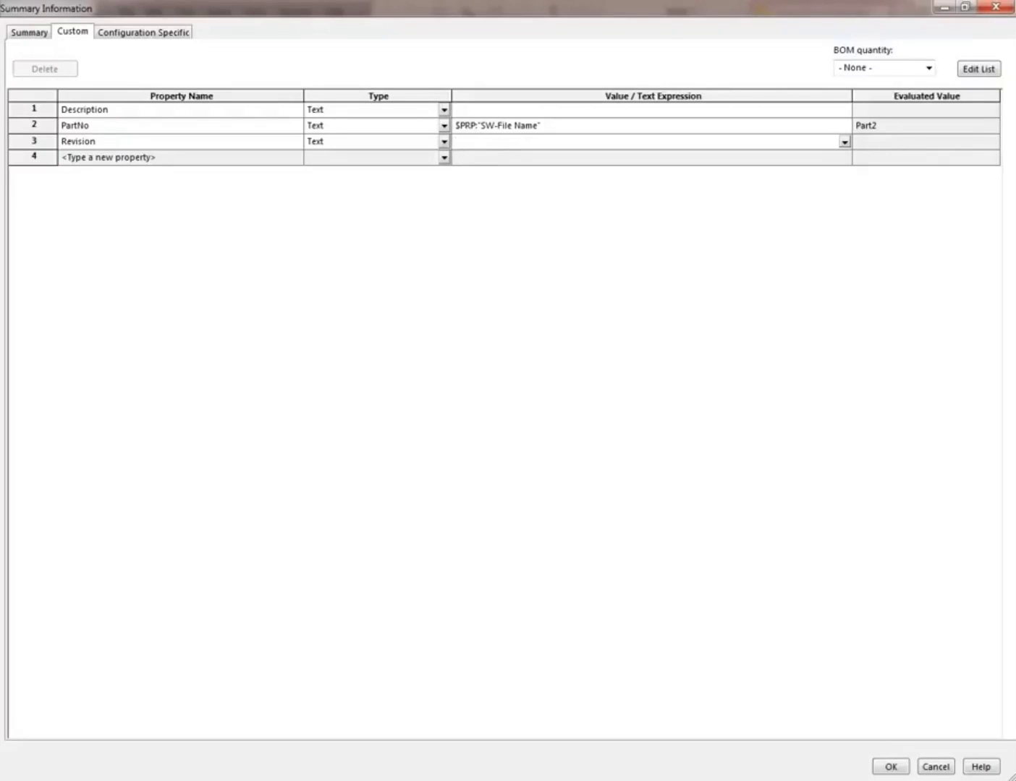
pyautogui.click(484, 143)
pyautogui.click(296, 159)
pyautogui.click(496, 143)
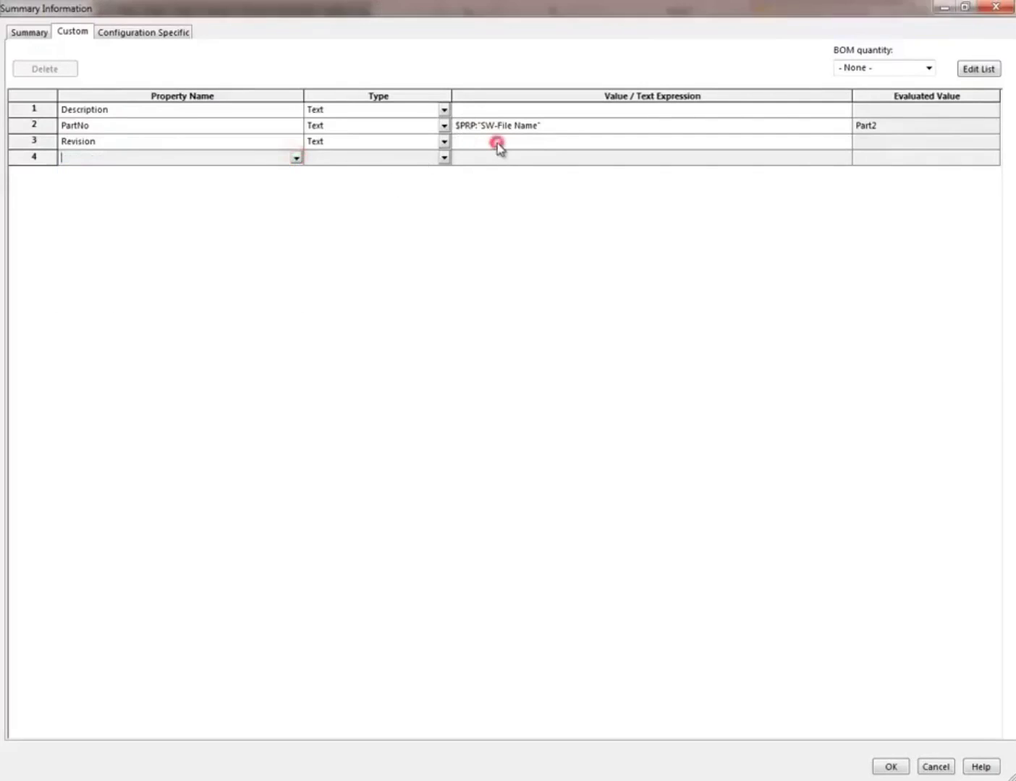
pyautogui.click(493, 142)
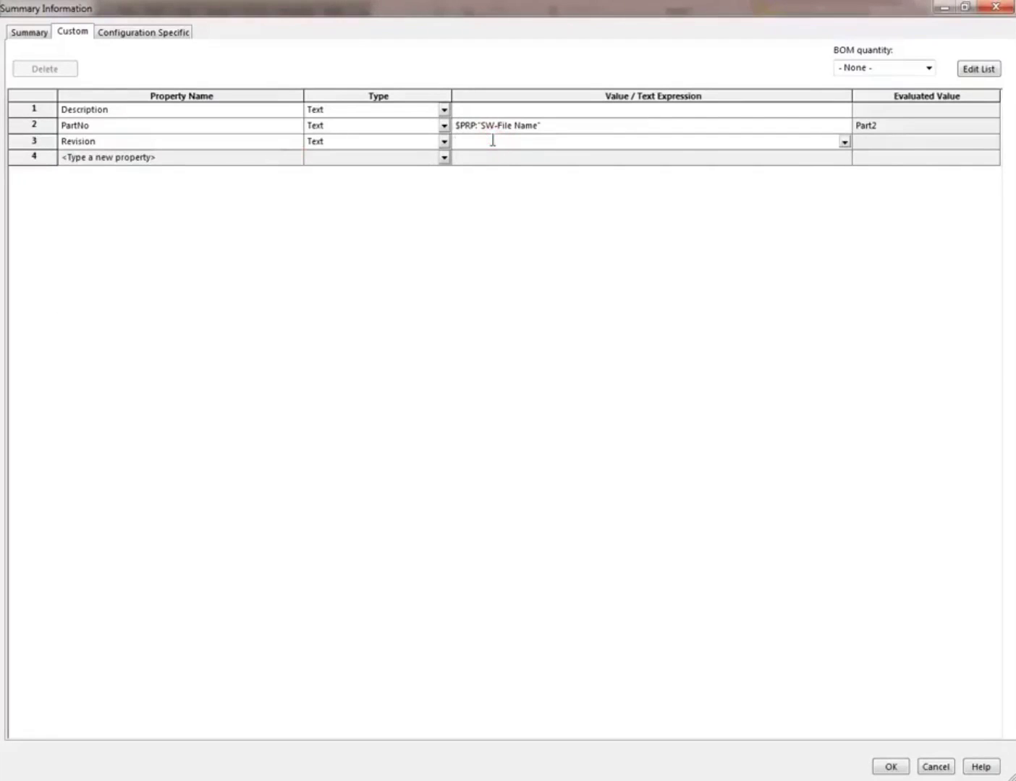
pyautogui.write('-')
pyautogui.click(491, 140)
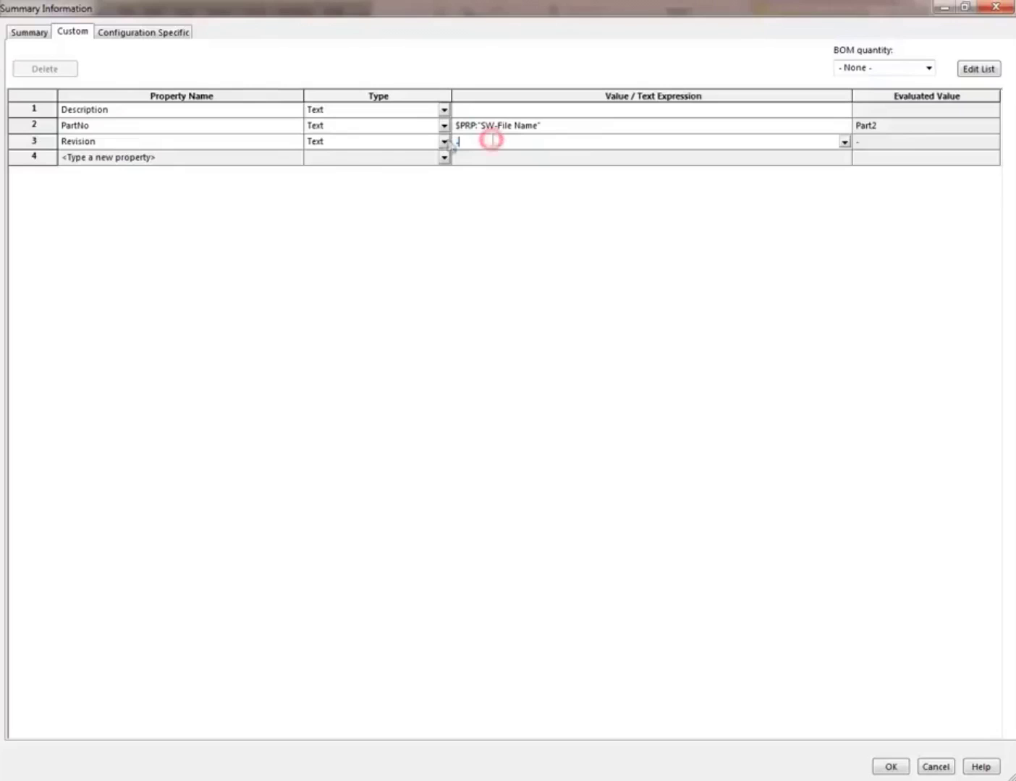
# Add Material in row 4, pasting the 'SW-Material' expression as its value.
pyautogui.click(293, 159)
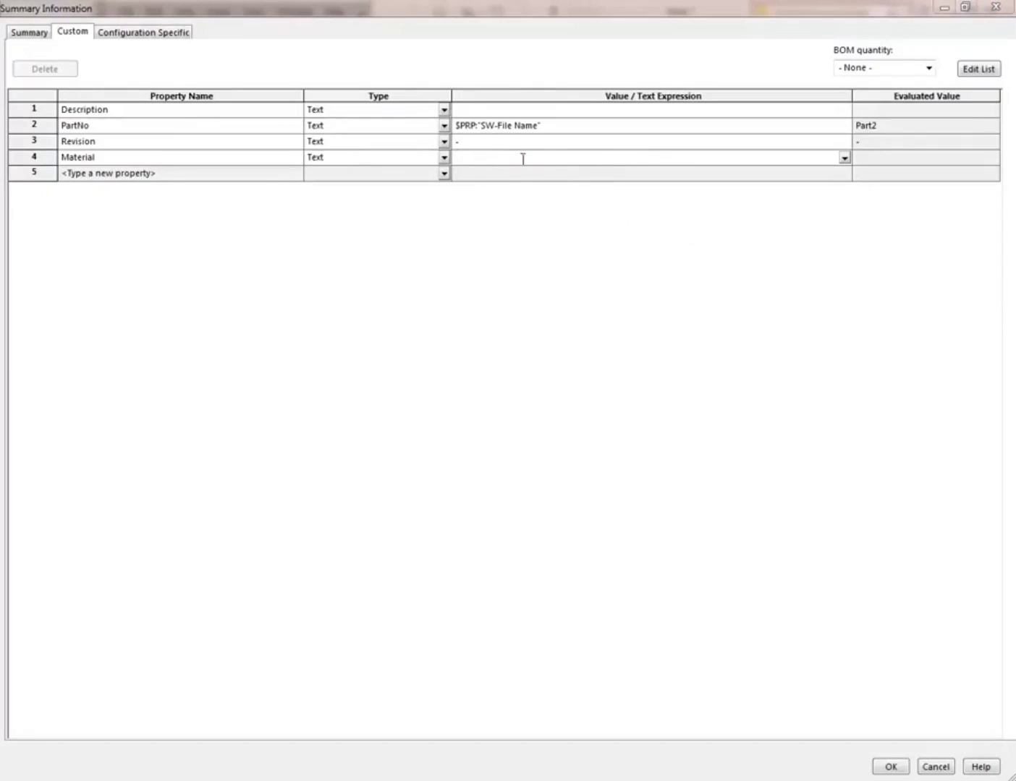
pyautogui.click(489, 160)
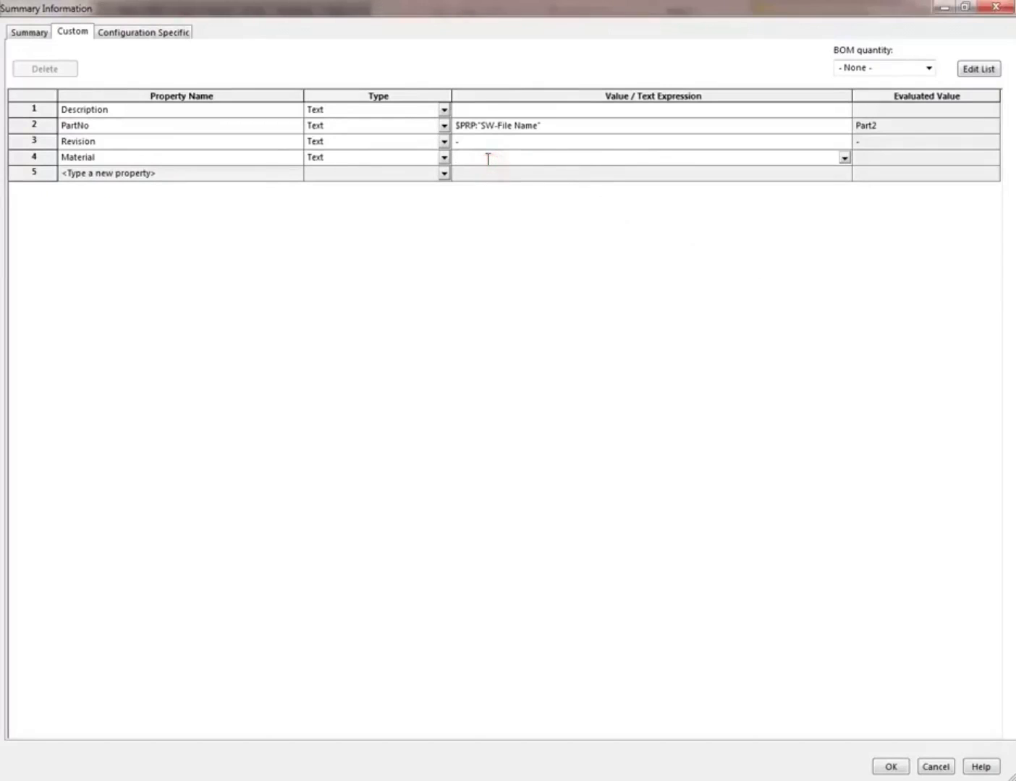
pyautogui.write('"SW-Material"')
pyautogui.press('Return')
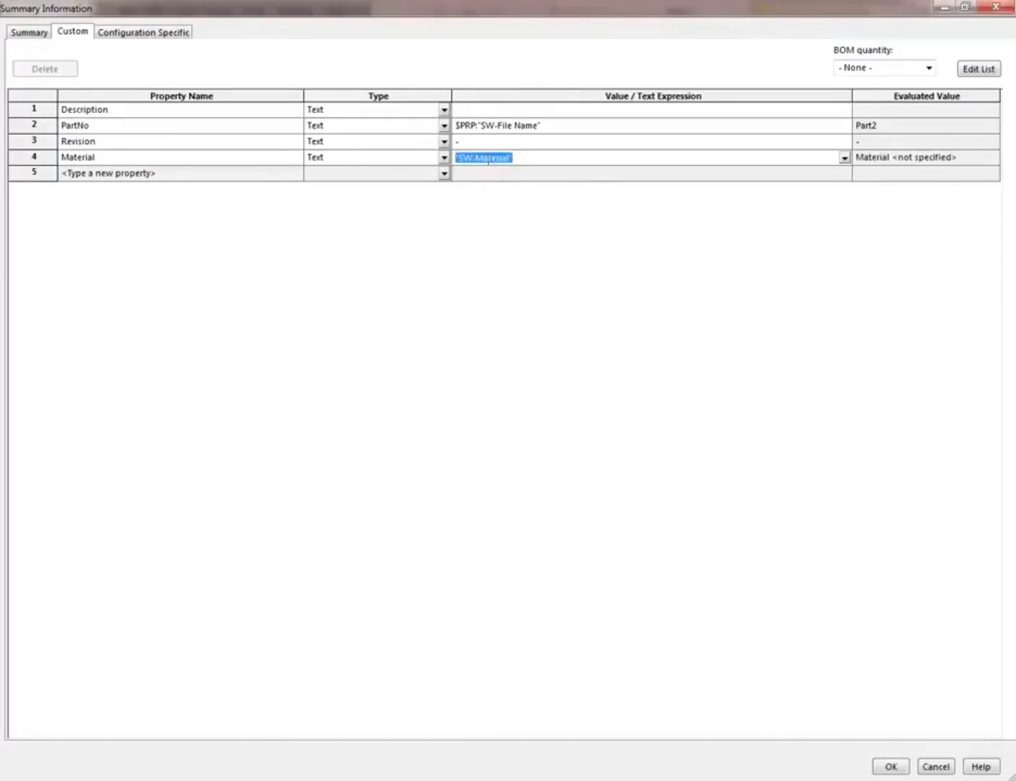
pyautogui.click(533, 154)
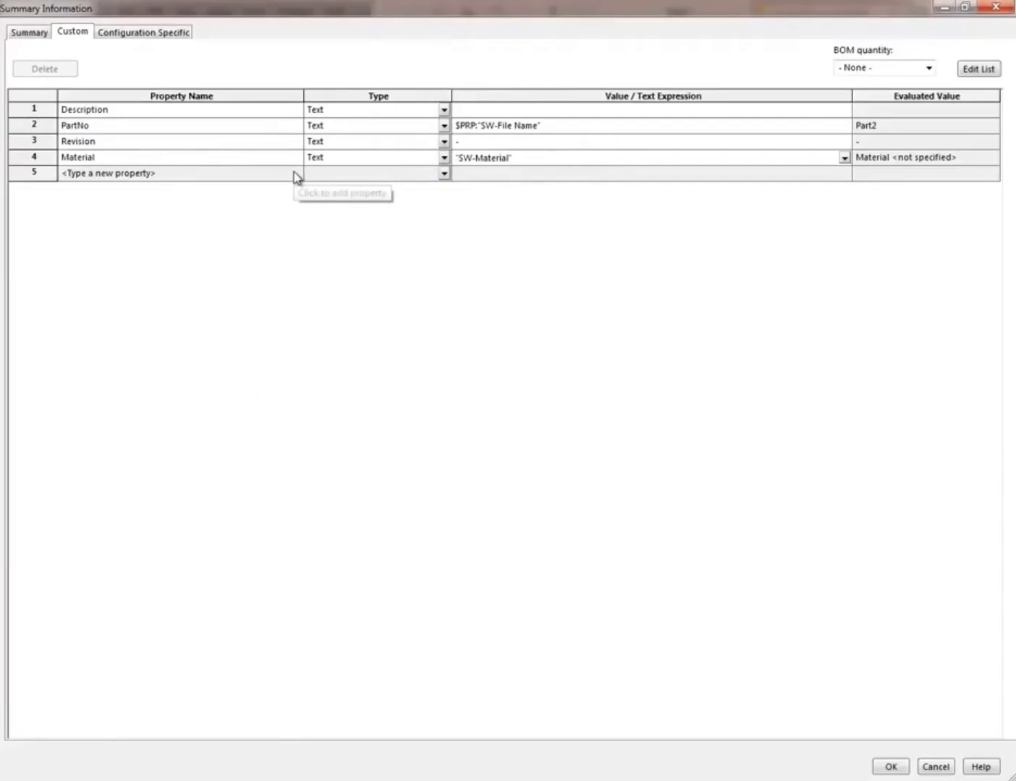
# Add Weight as the row 5 property with the value 'SW-Mass', evaluating to 0.00.
pyautogui.click(295, 176)
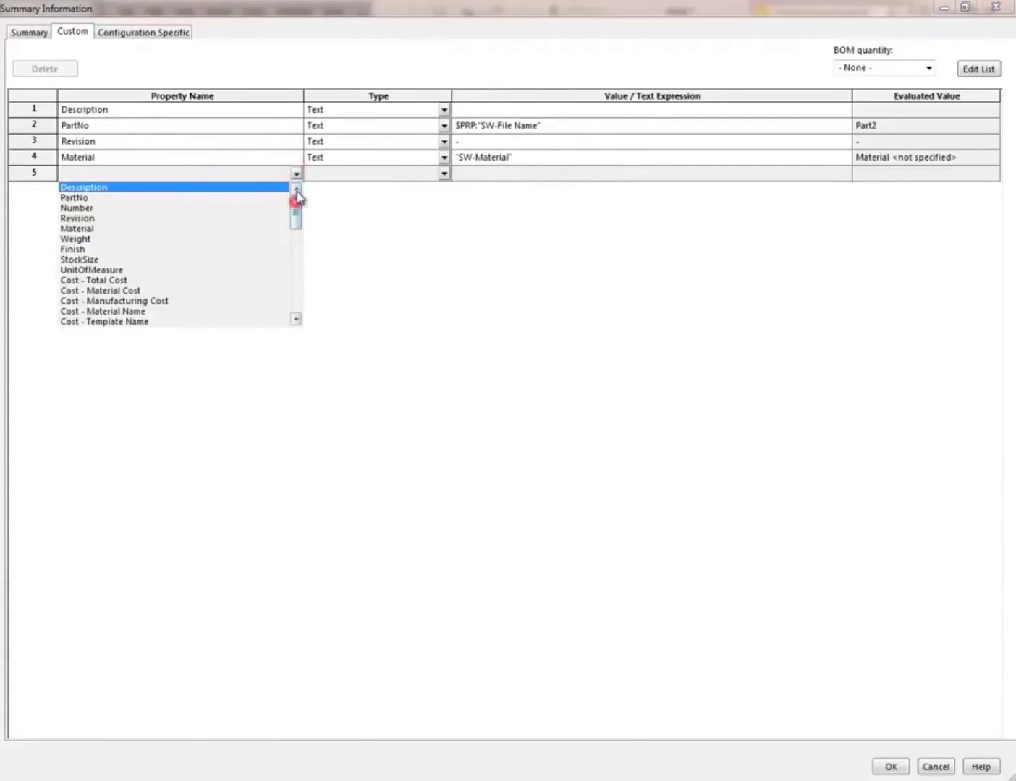
pyautogui.click(295, 202)
pyautogui.click(86, 239)
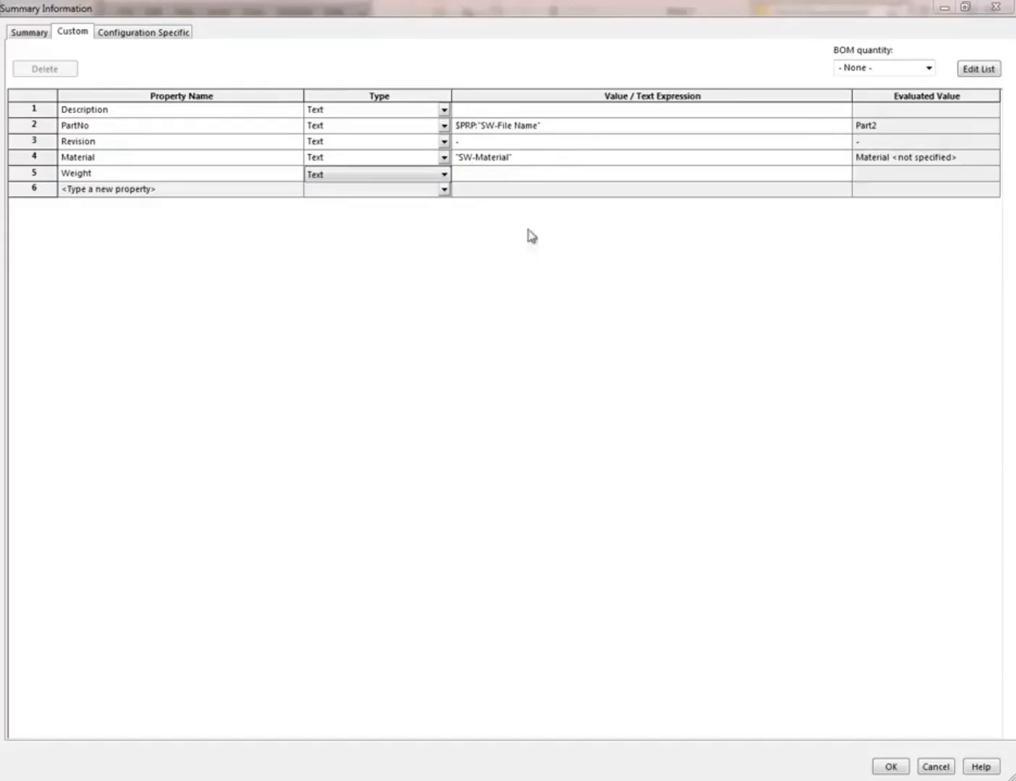
pyautogui.click(489, 172)
pyautogui.write('"SW-Mass"')
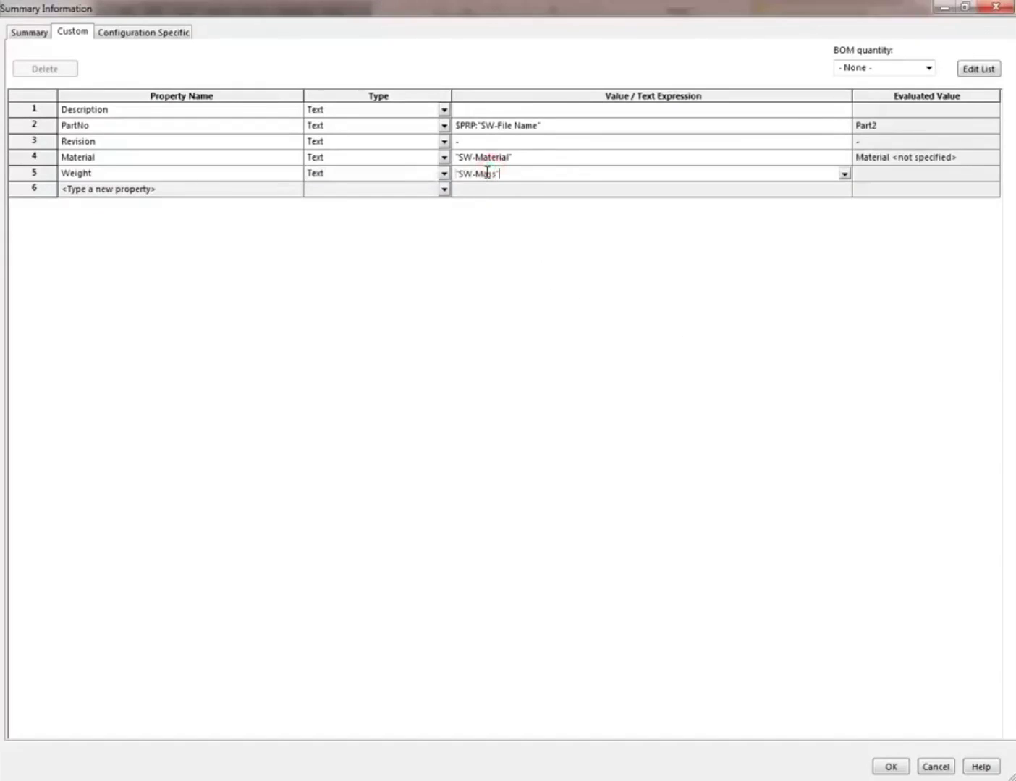
pyautogui.press('Return')
pyautogui.click(536, 157)
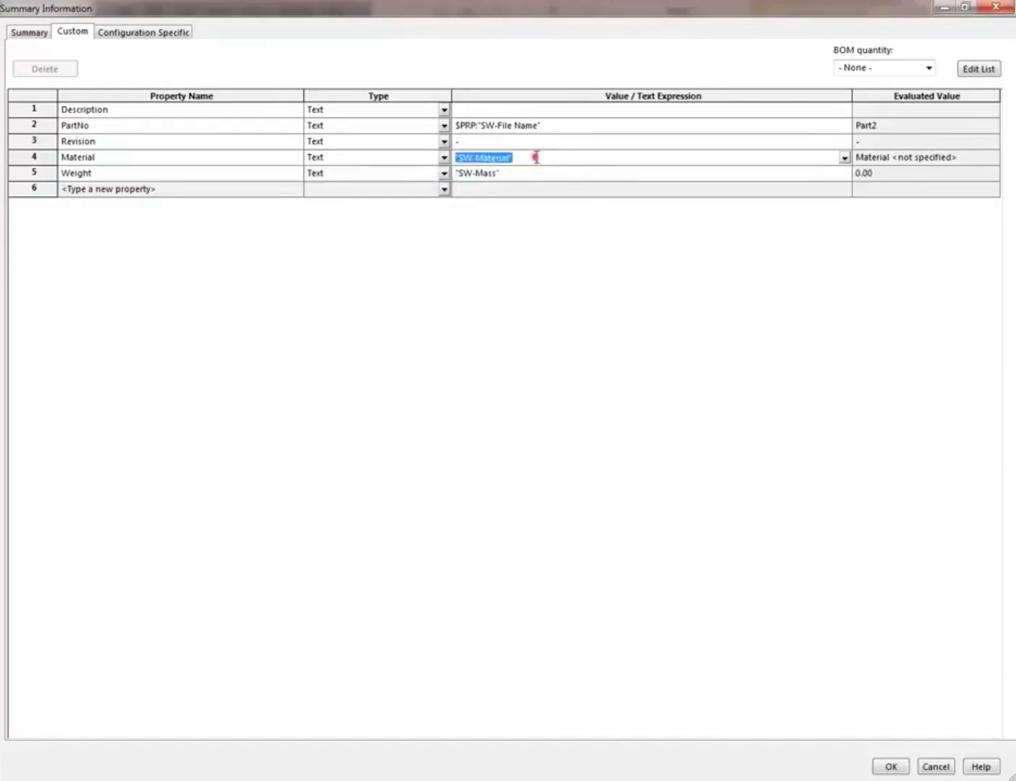
pyautogui.click(535, 172)
pyautogui.click(557, 169)
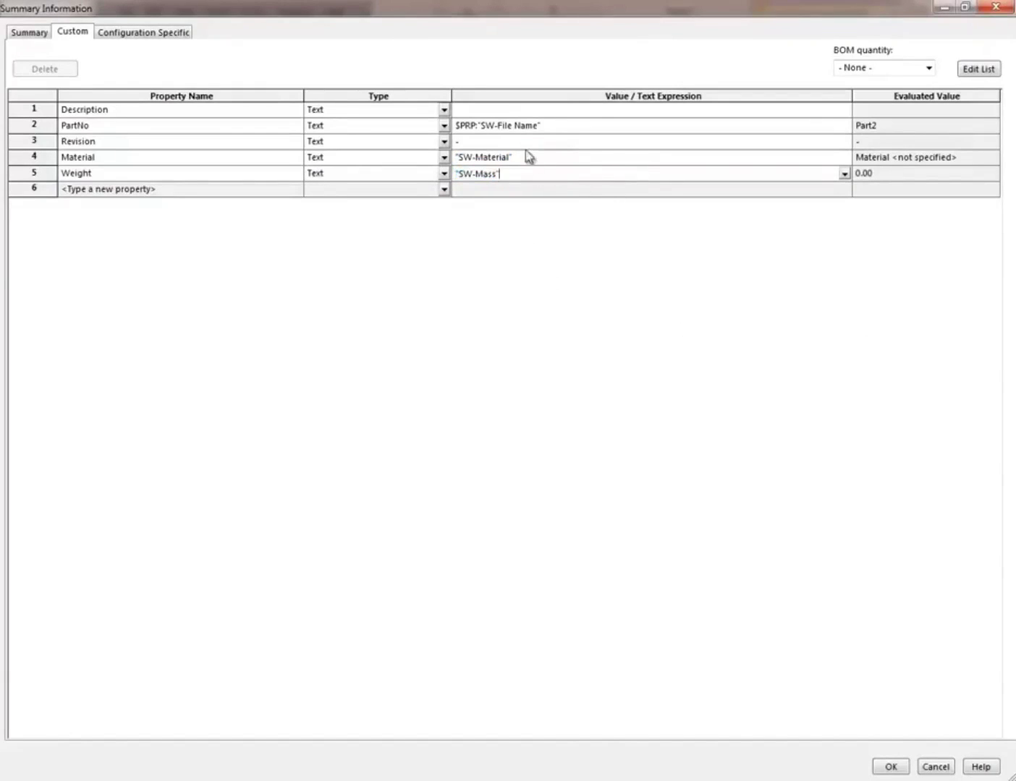
# Add Finish as the row 6 property, leaving its value empty.
pyautogui.click(296, 189)
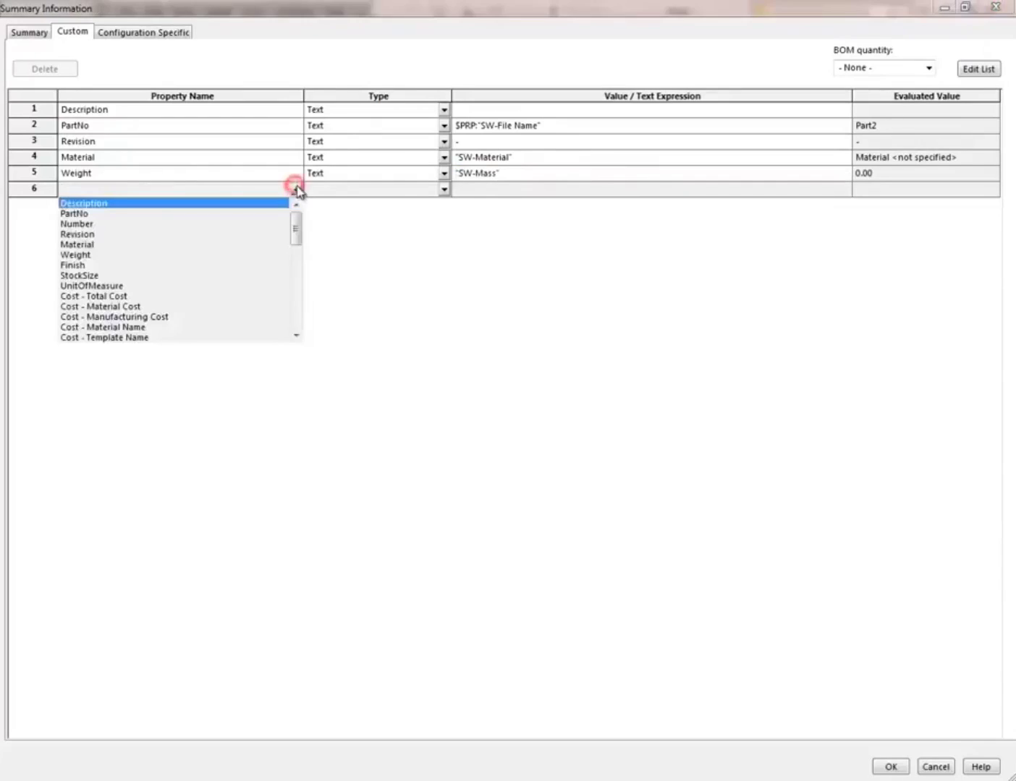
pyautogui.click(75, 266)
pyautogui.click(486, 190)
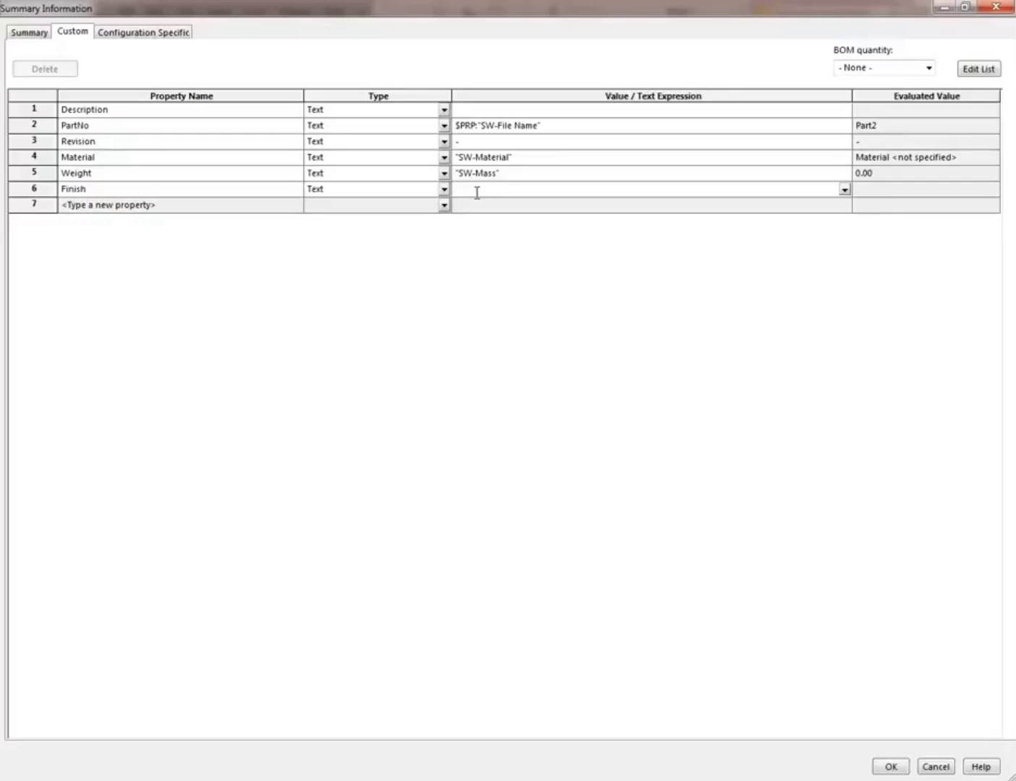
pyautogui.click(477, 193)
# Choose StockSize as the row 7 property name, leaving its Value cell empty.
pyautogui.click(290, 208)
pyautogui.click(296, 206)
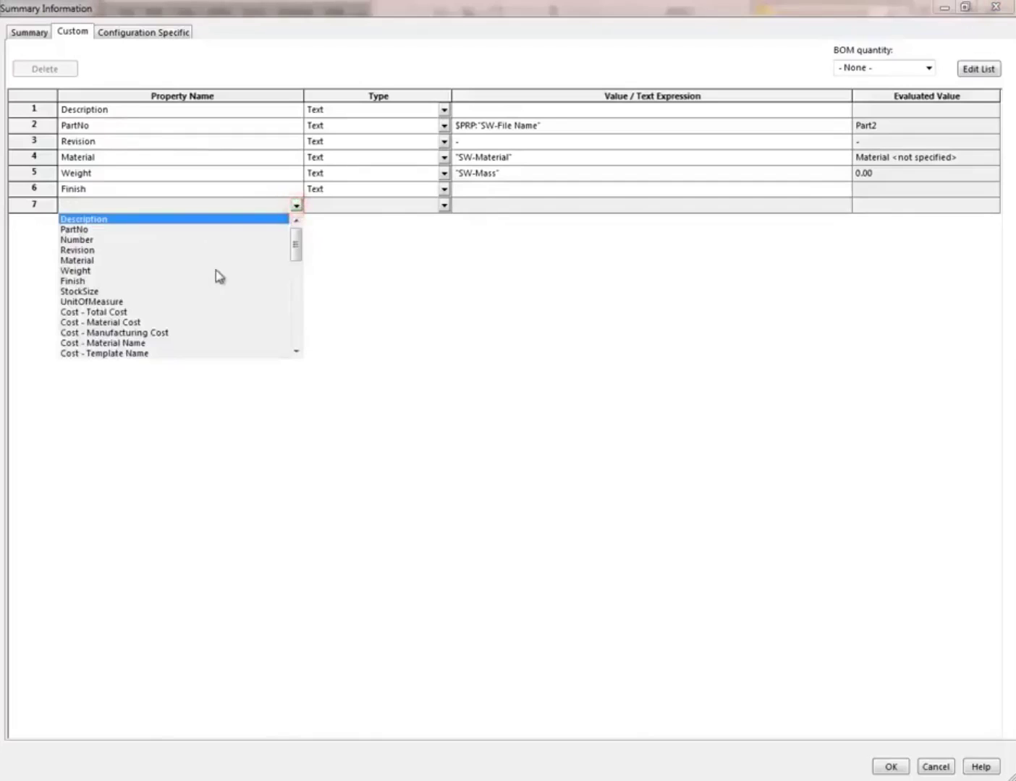
pyautogui.click(96, 291)
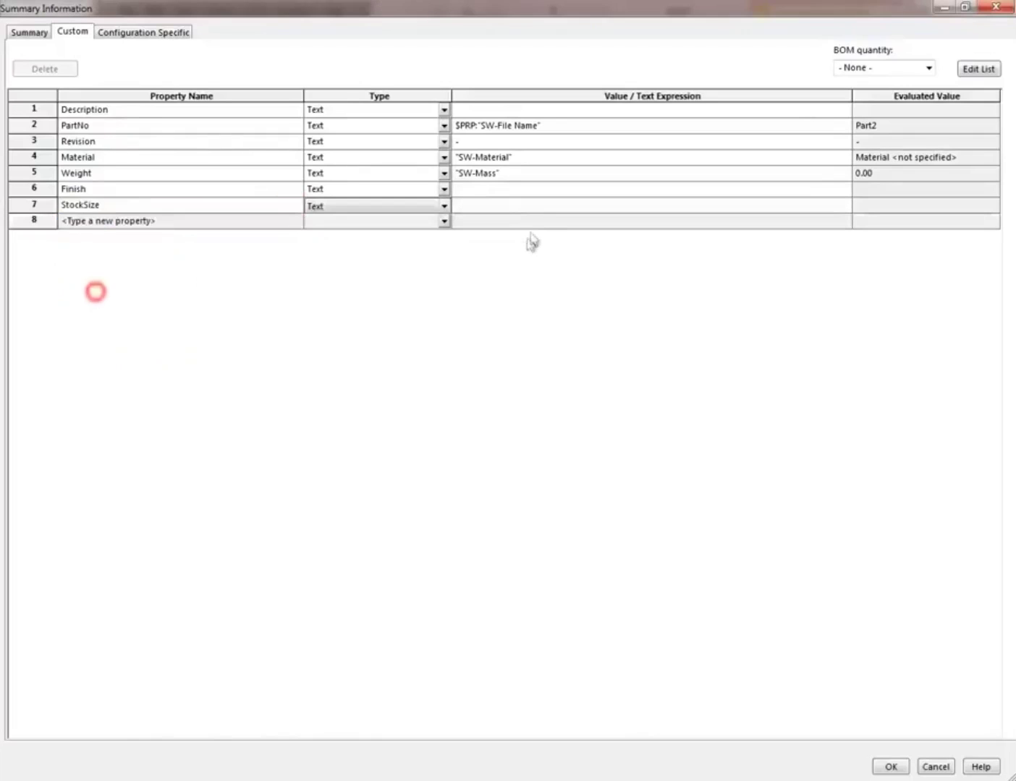
pyautogui.click(479, 207)
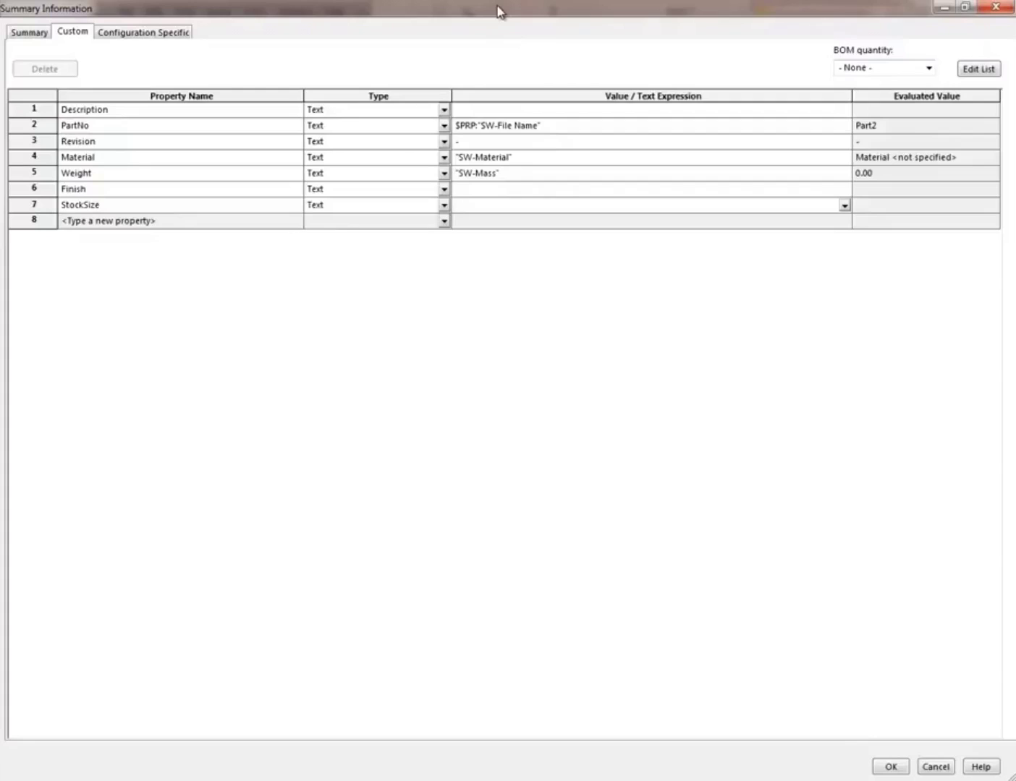
pyautogui.click(463, 202)
pyautogui.click(465, 203)
pyautogui.click(473, 206)
pyautogui.click(472, 205)
pyautogui.click(493, 207)
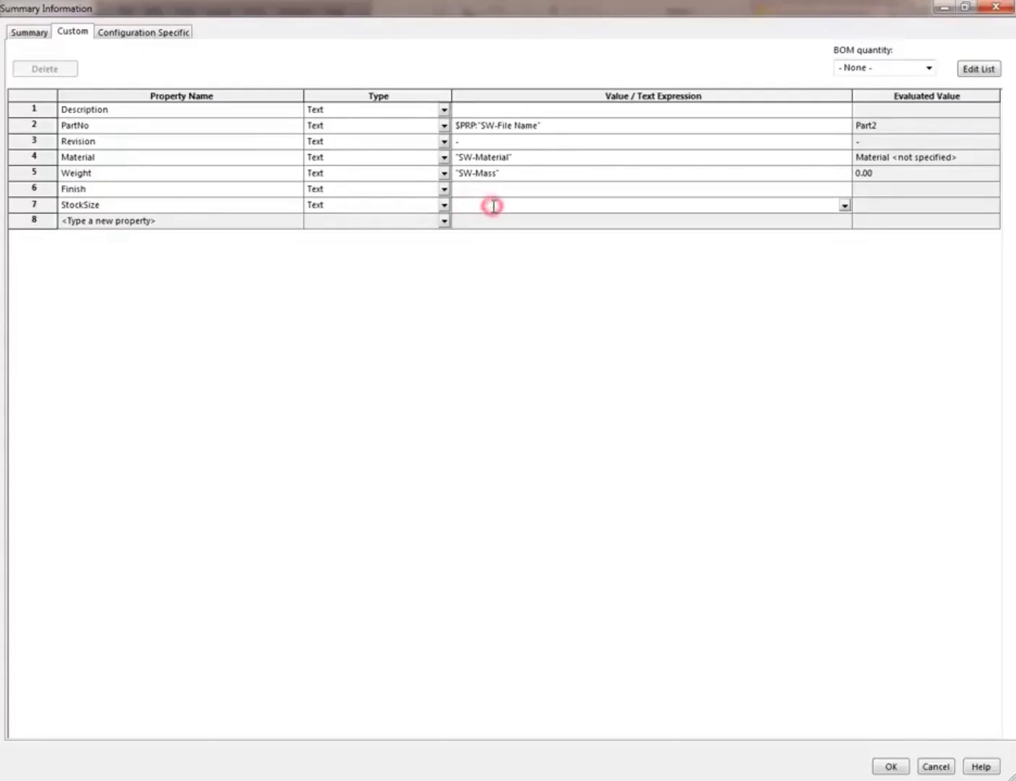